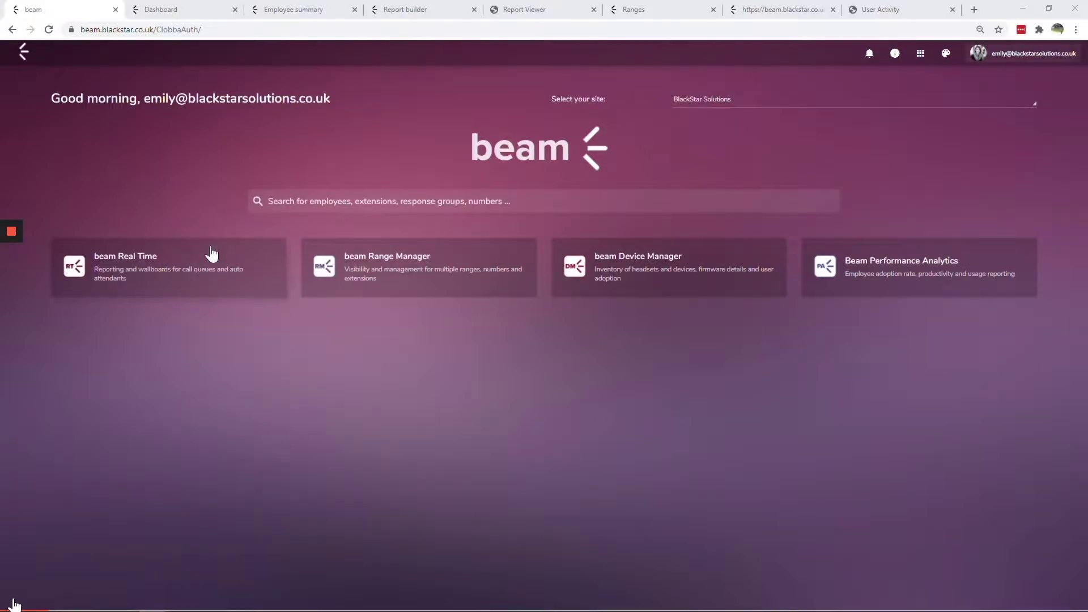
# - Browse the dashboard, employee summary, report builder, report viewer, ranges, headset and Teams activity tabs
pyautogui.click(198, 14)
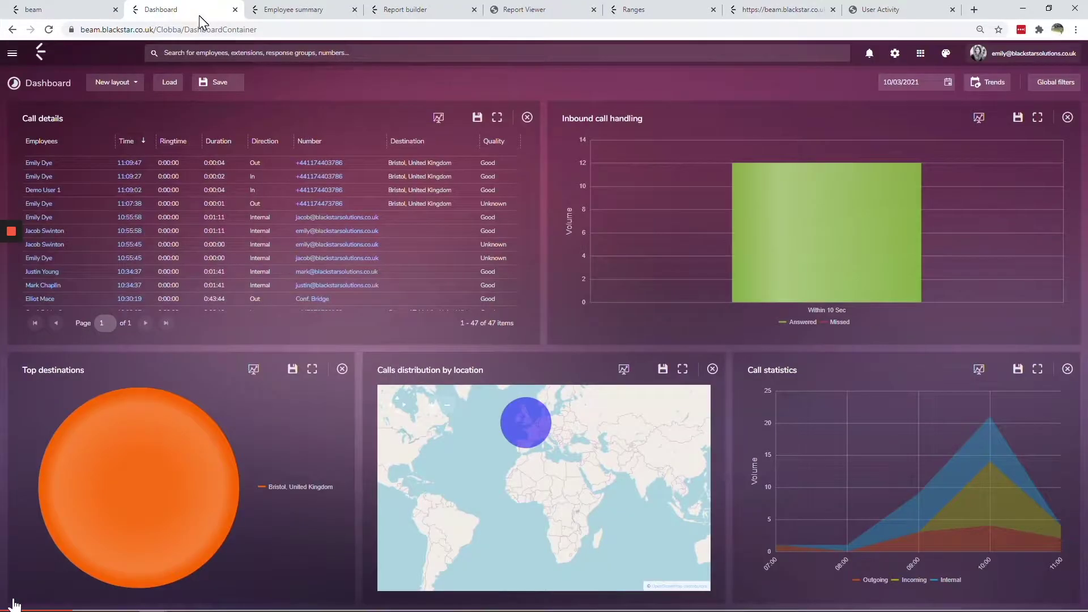
pyautogui.click(295, 15)
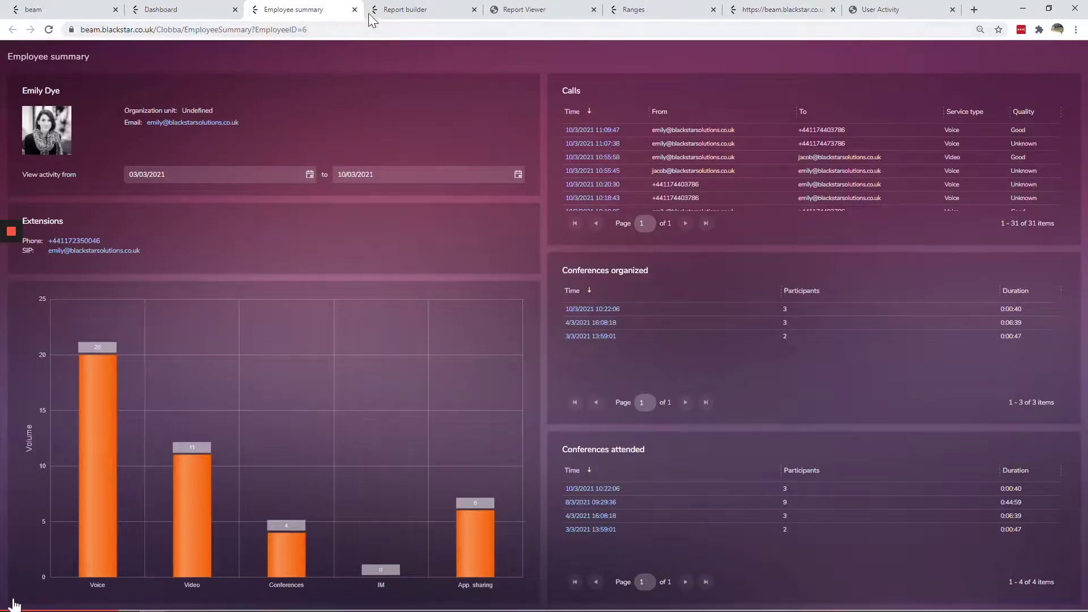
pyautogui.click(412, 14)
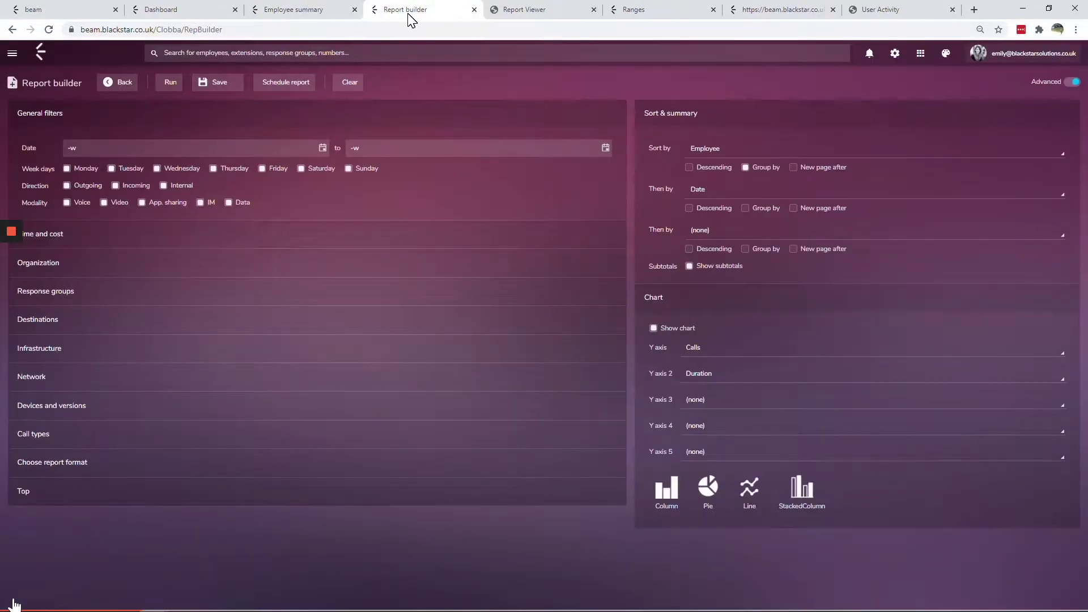
pyautogui.click(532, 11)
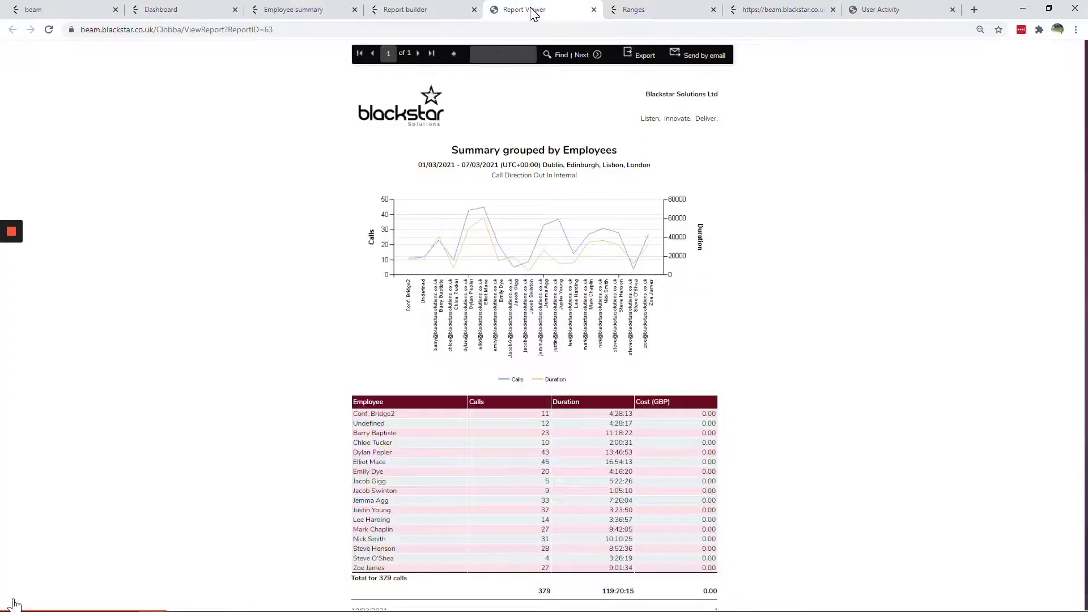
pyautogui.click(671, 12)
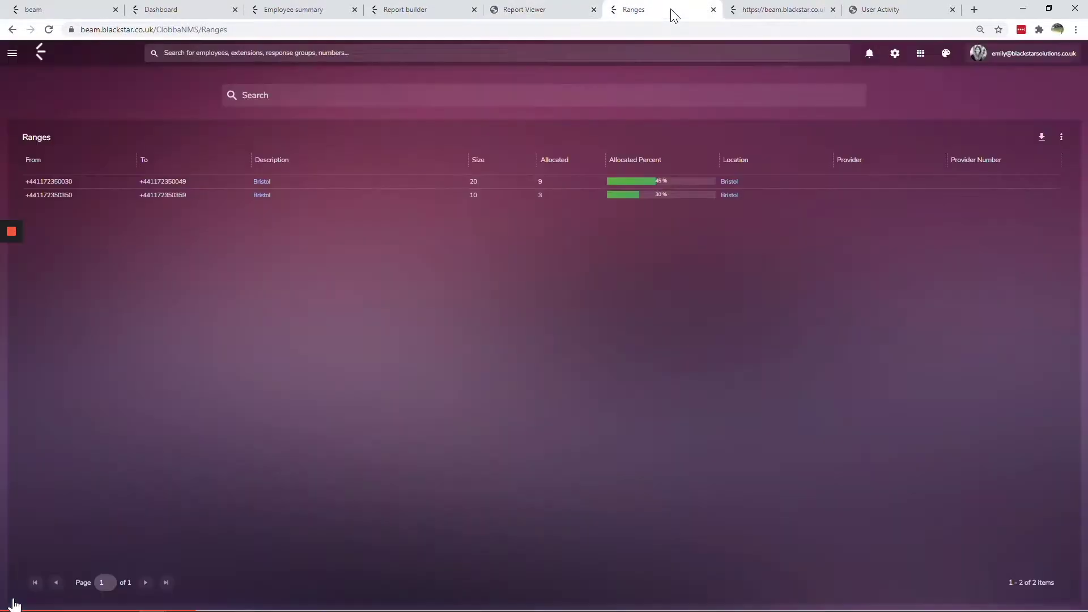
pyautogui.click(791, 12)
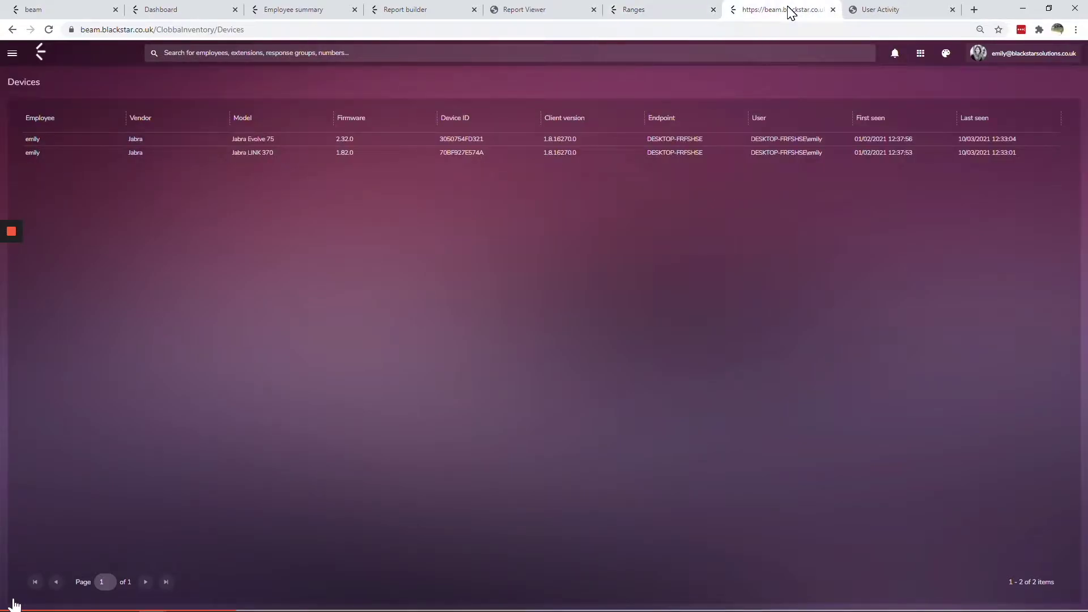
pyautogui.click(881, 14)
pyautogui.click(57, 18)
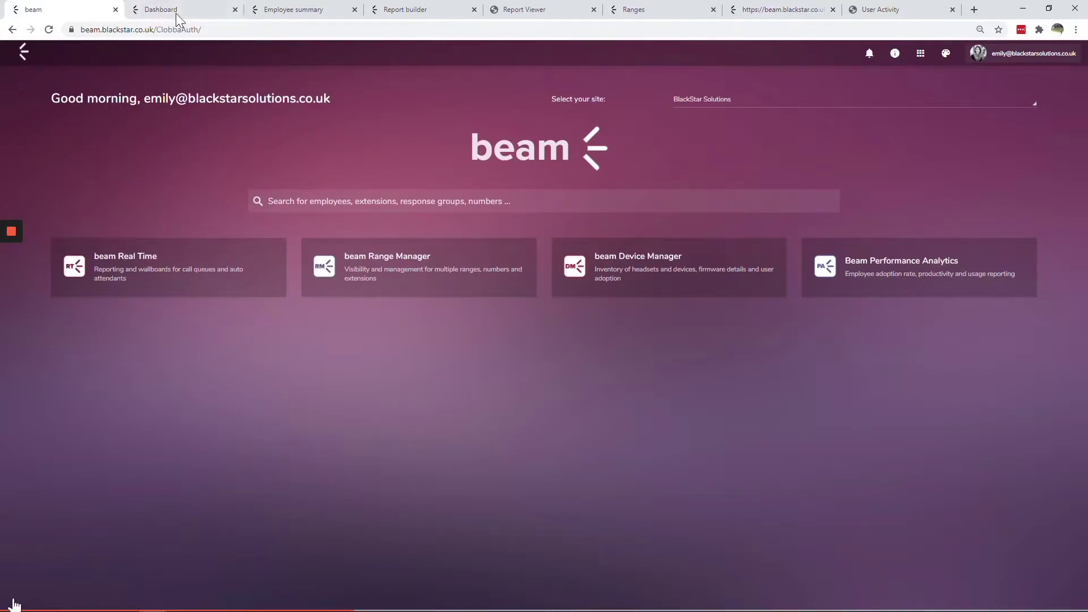
# - Revisit the call dashboard, employee summary, report builder and employee summary report, ending on the dashboard
pyautogui.click(197, 9)
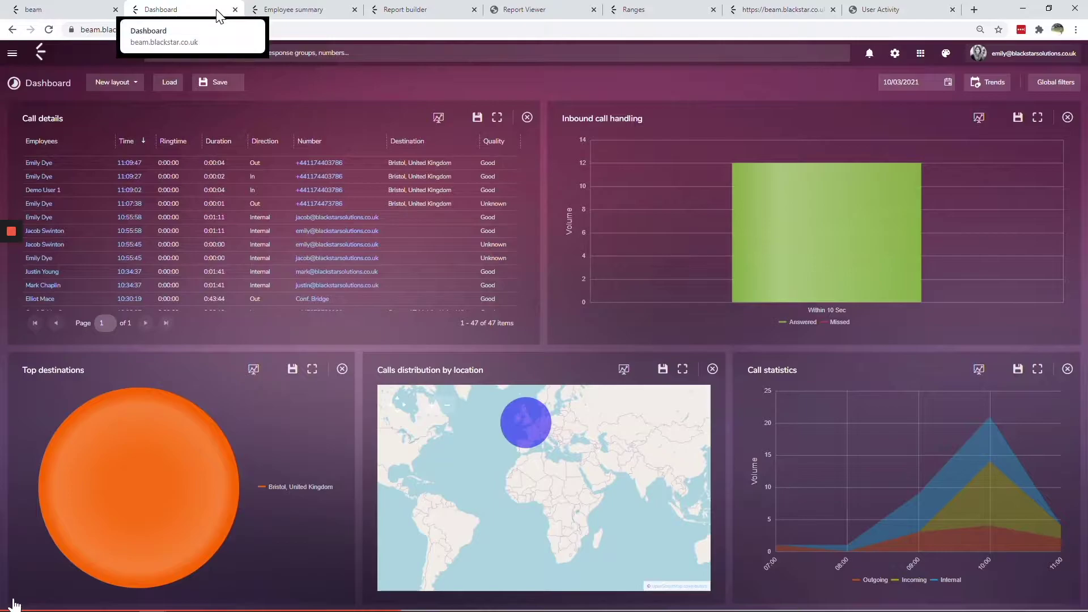
pyautogui.click(276, 8)
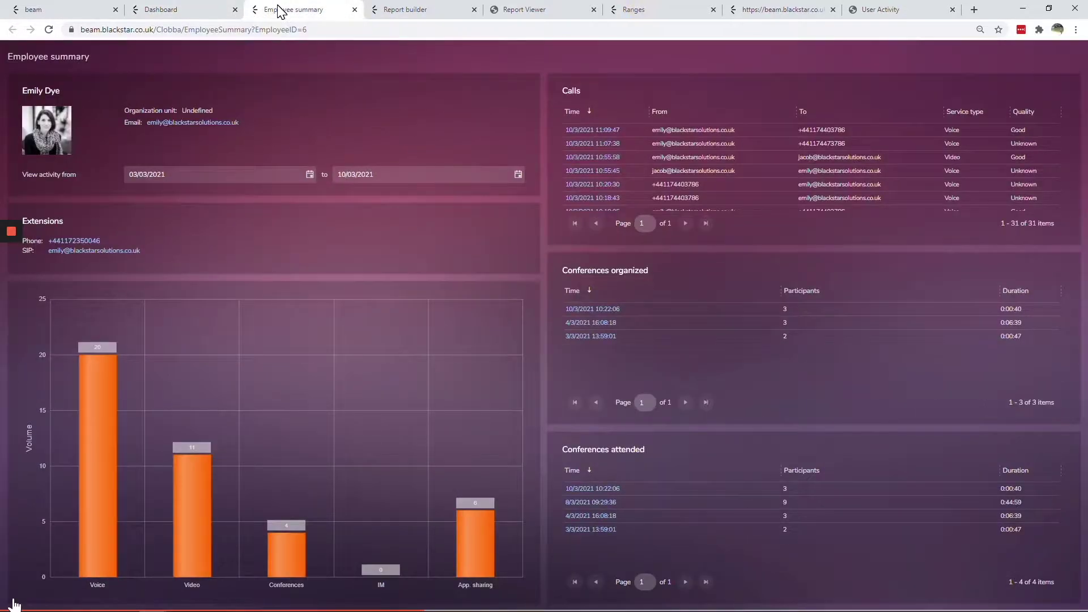
pyautogui.click(376, 9)
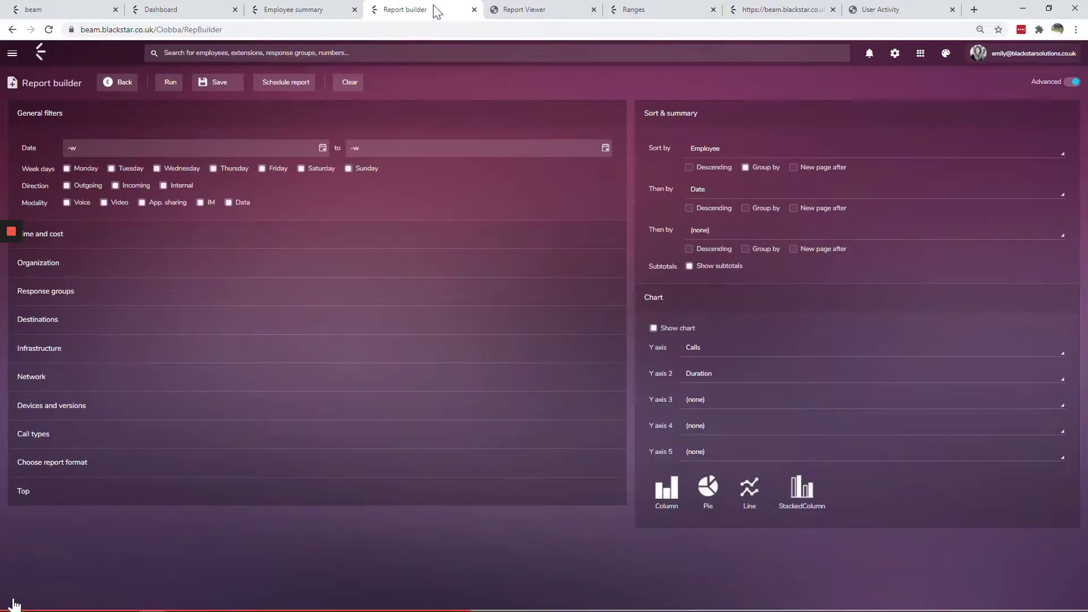
pyautogui.click(533, 12)
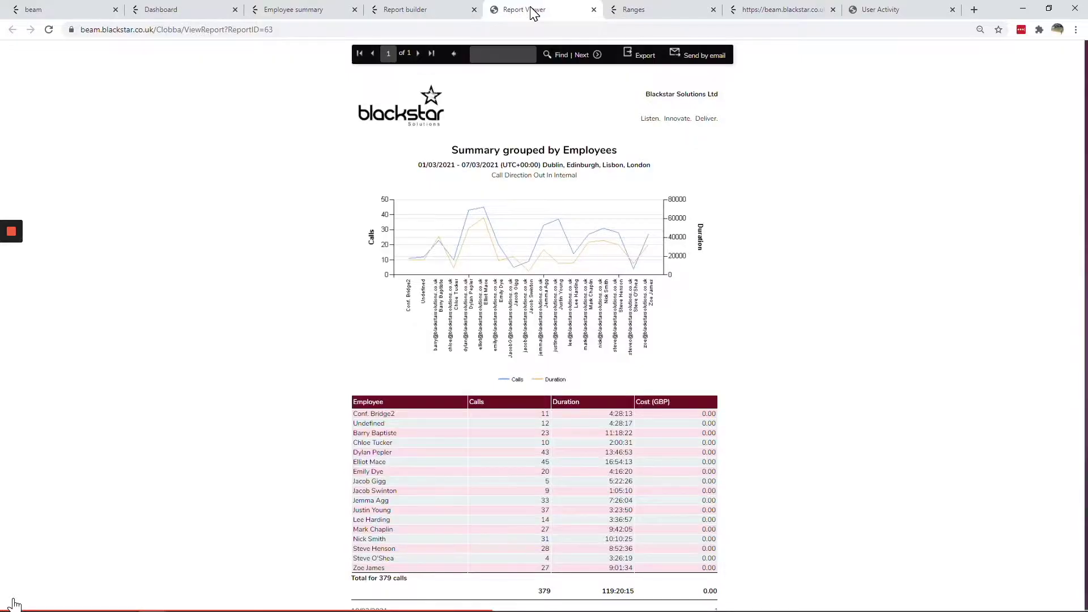
pyautogui.click(125, 10)
pyautogui.moveTo(16, 56)
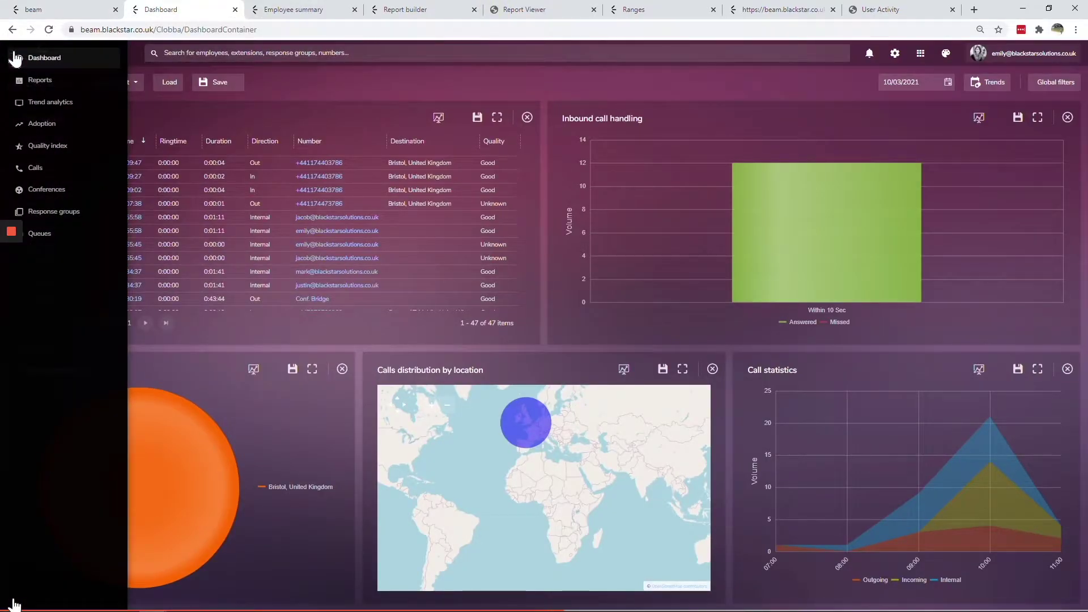
# - Open the Ranges list and drill into the first Bristol range's 20 numbers
pyautogui.click(629, 14)
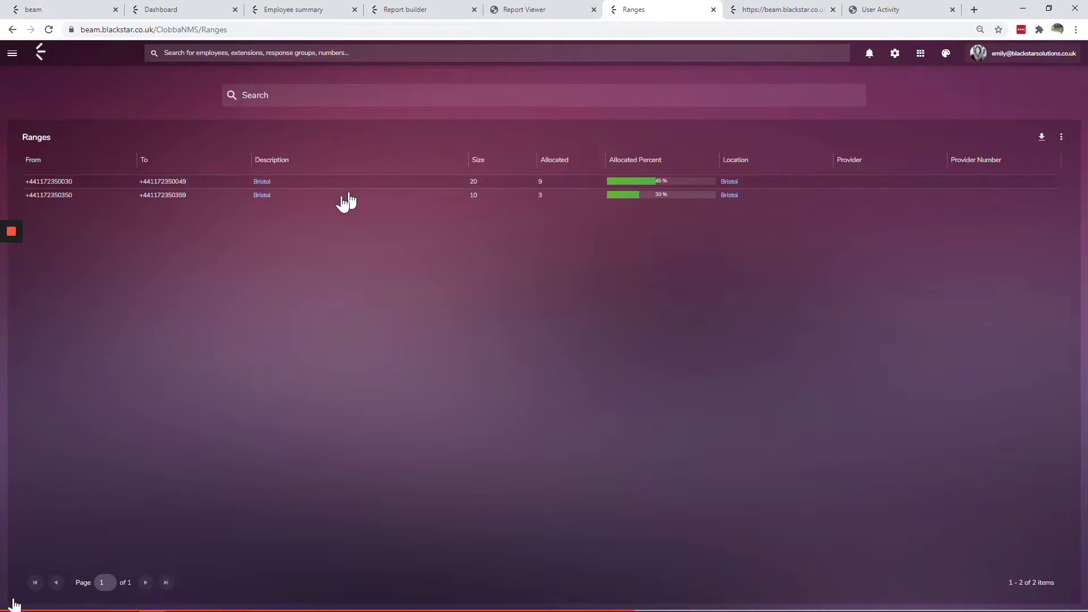
pyautogui.click(262, 182)
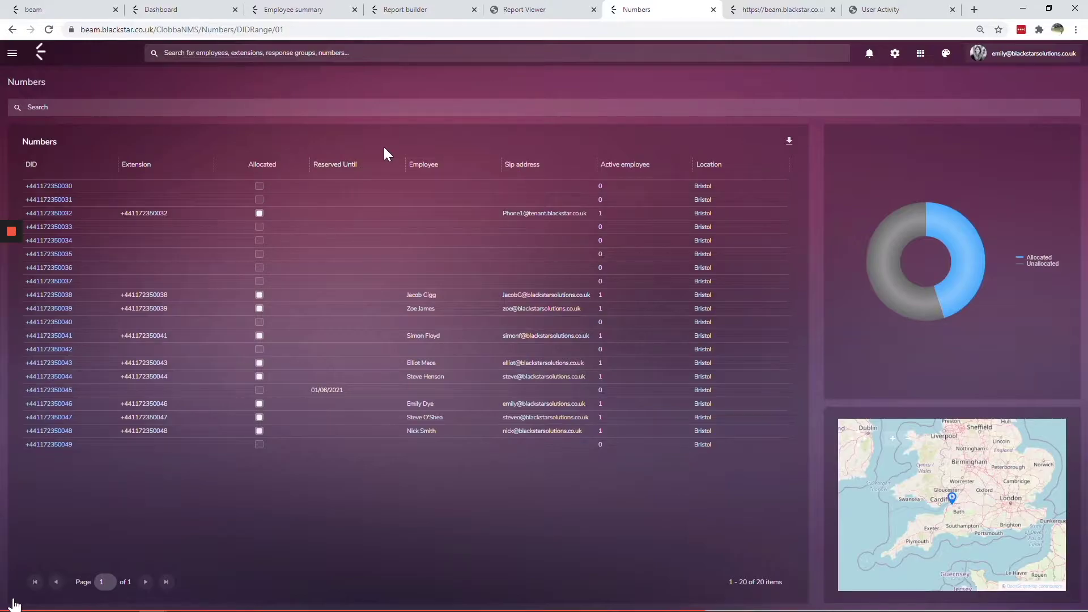
# - View the headset inventory, device manager dashboard and firmware releases, then the Teams User activity report
pyautogui.click(752, 12)
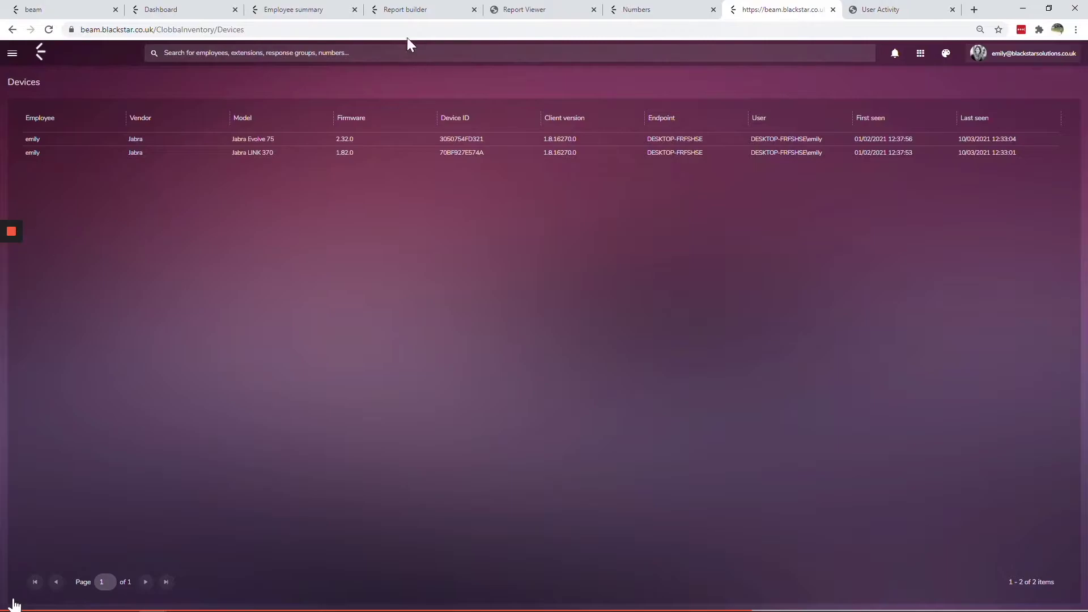
pyautogui.click(12, 56)
pyautogui.click(29, 64)
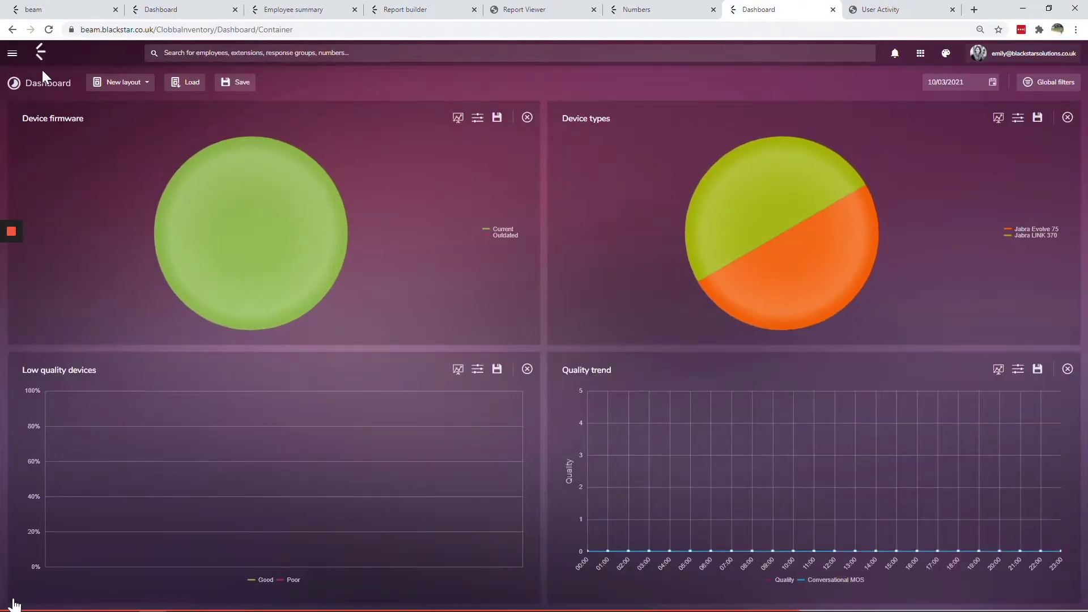
pyautogui.click(12, 53)
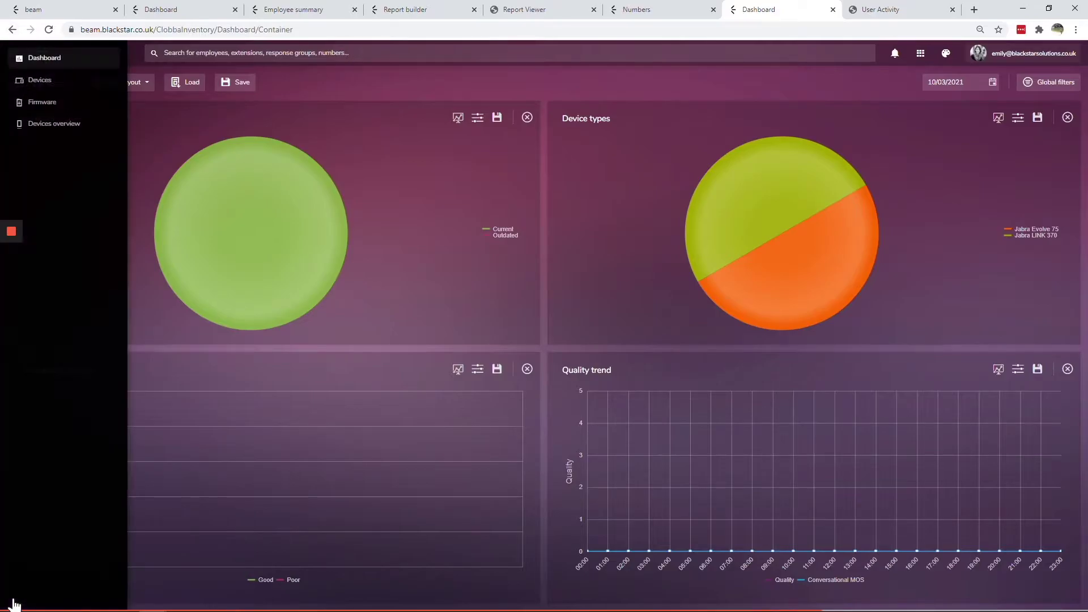
pyautogui.click(31, 105)
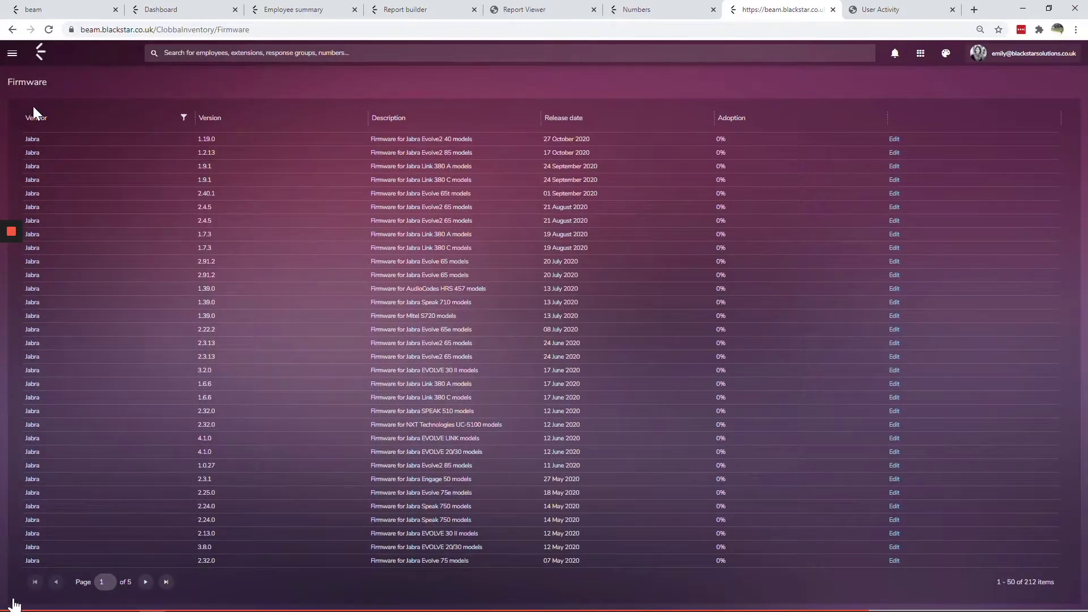
pyautogui.click(887, 9)
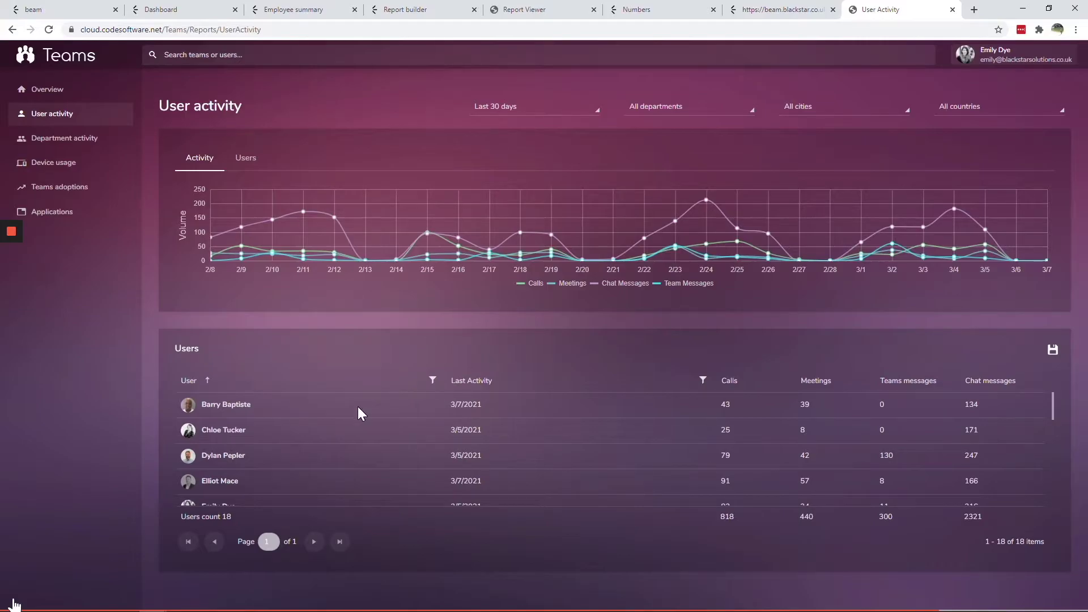
# - Scroll the Users table and open one user's Teams overview of teams, devices and licences
pyautogui.scroll(-1, 253, 451)
pyautogui.click(231, 452)
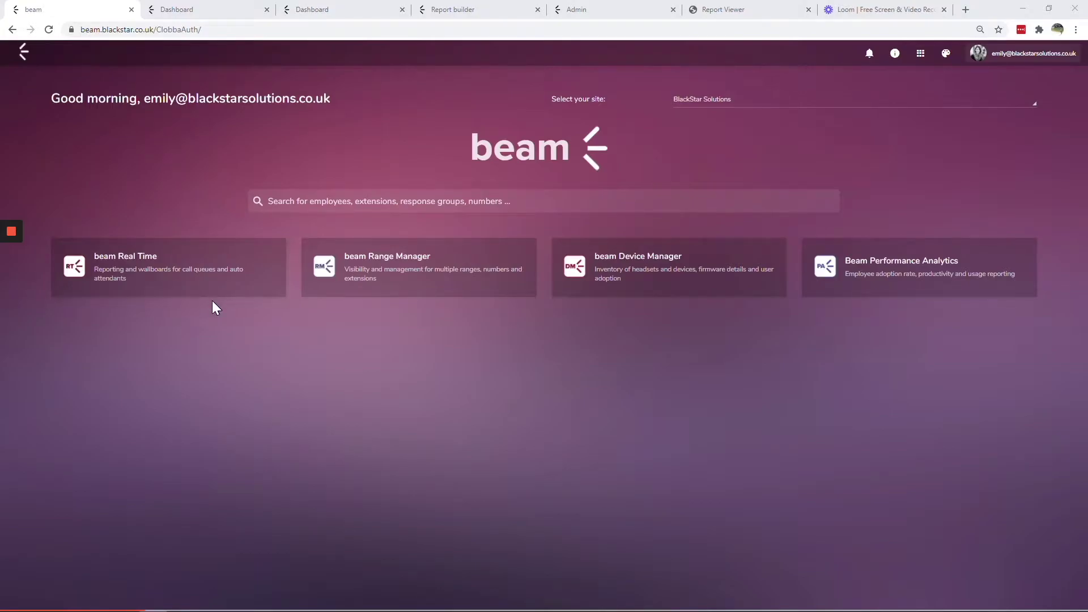
# - Add a critical threshold for Answered calls on the real-time dashboard, then view Calls Overview
pyautogui.click(207, 10)
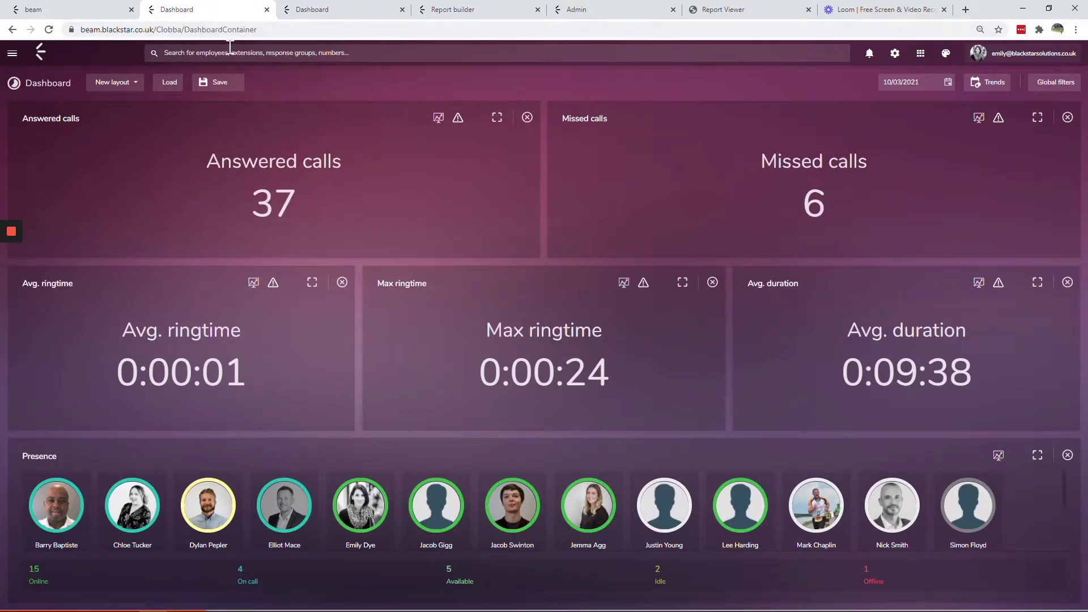
pyautogui.click(458, 119)
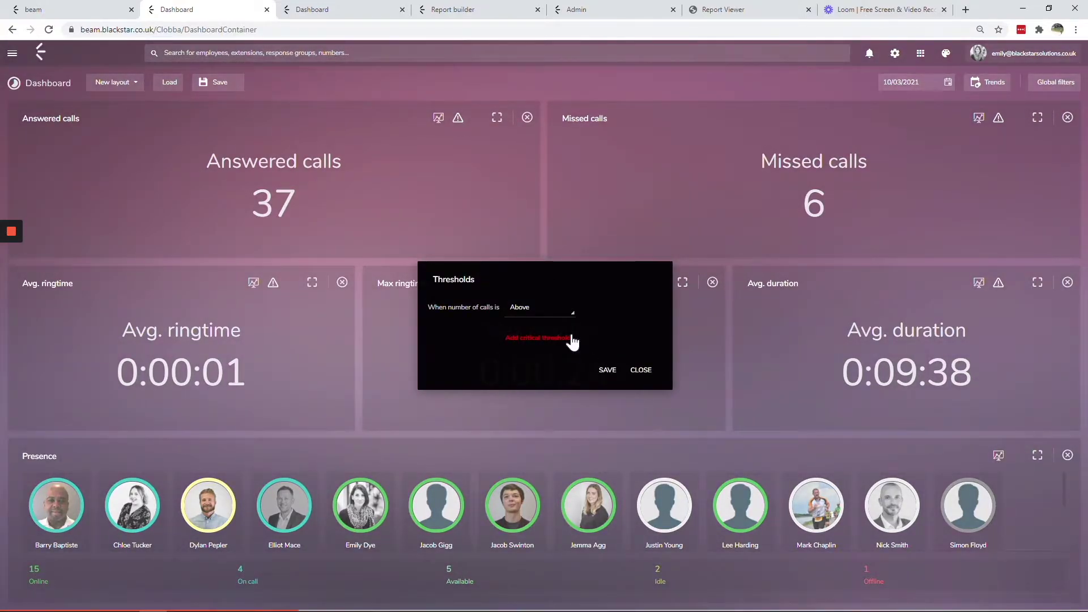
pyautogui.click(569, 337)
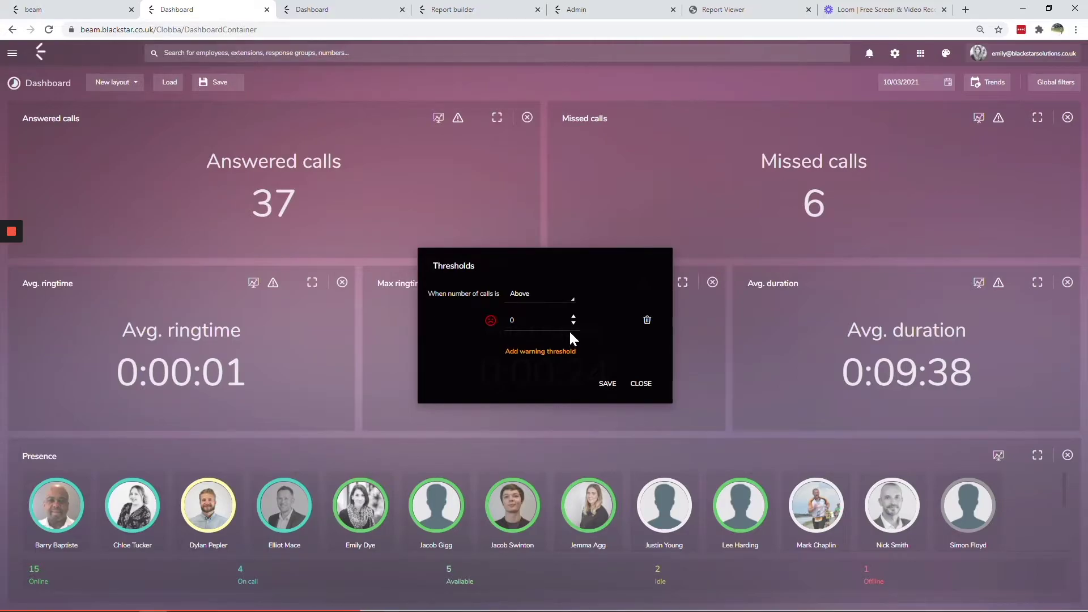
pyautogui.click(630, 383)
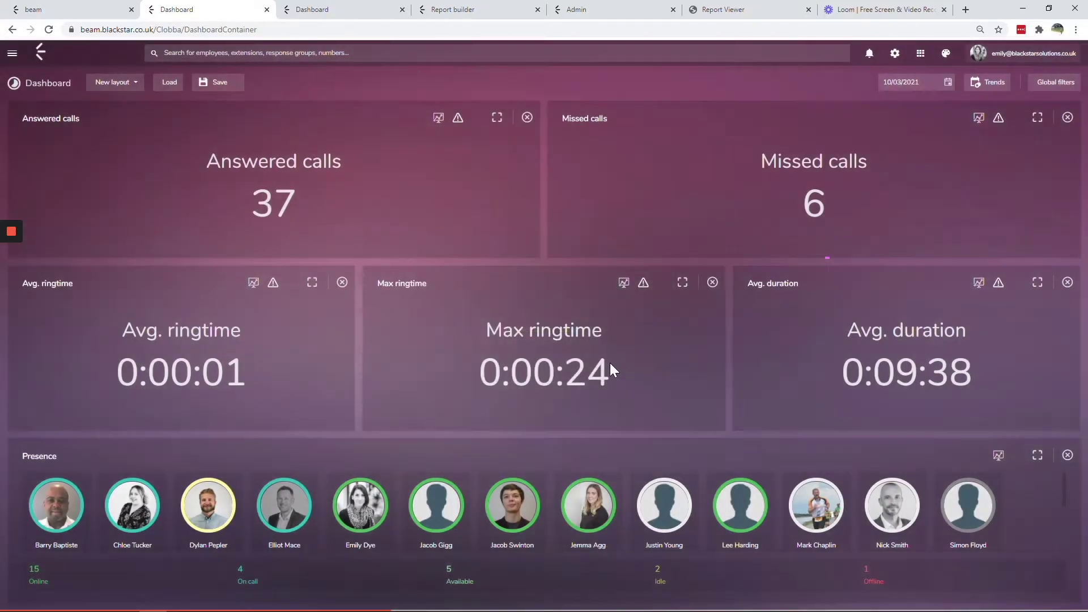
pyautogui.click(359, 12)
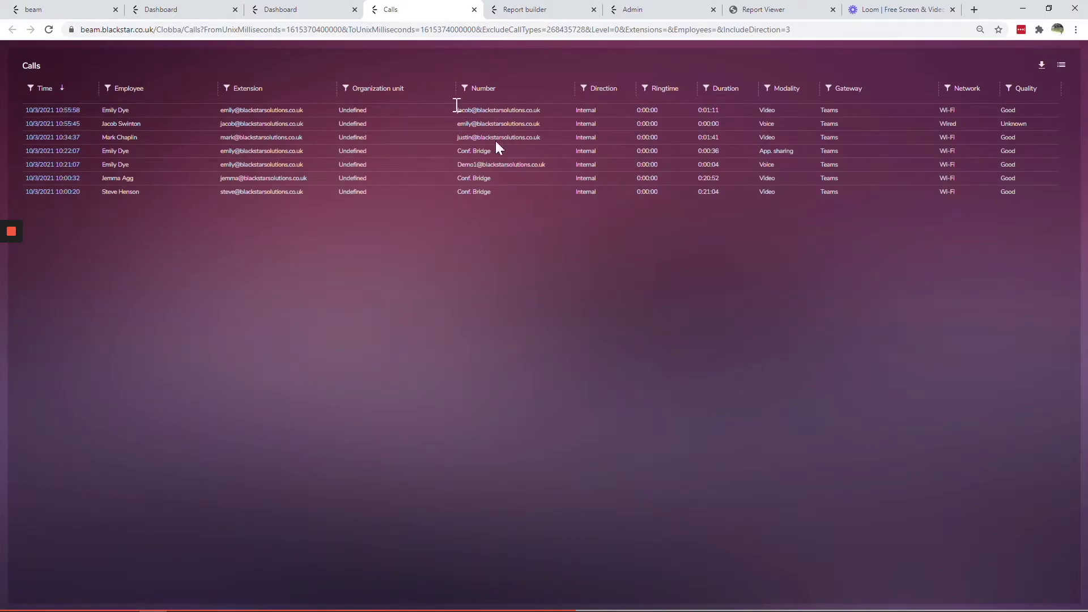
# - Switch to the Report builder with its general filters, sort and chart options
pyautogui.click(506, 12)
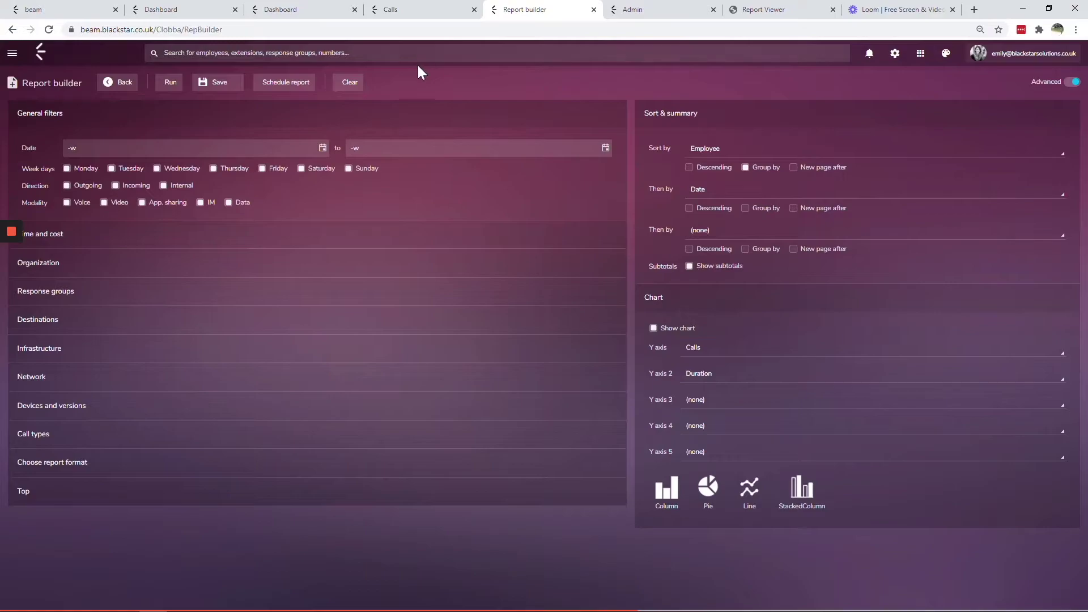
# - Start and abandon a report schedule, then leave the builder for the Ready made reports list
pyautogui.click(291, 82)
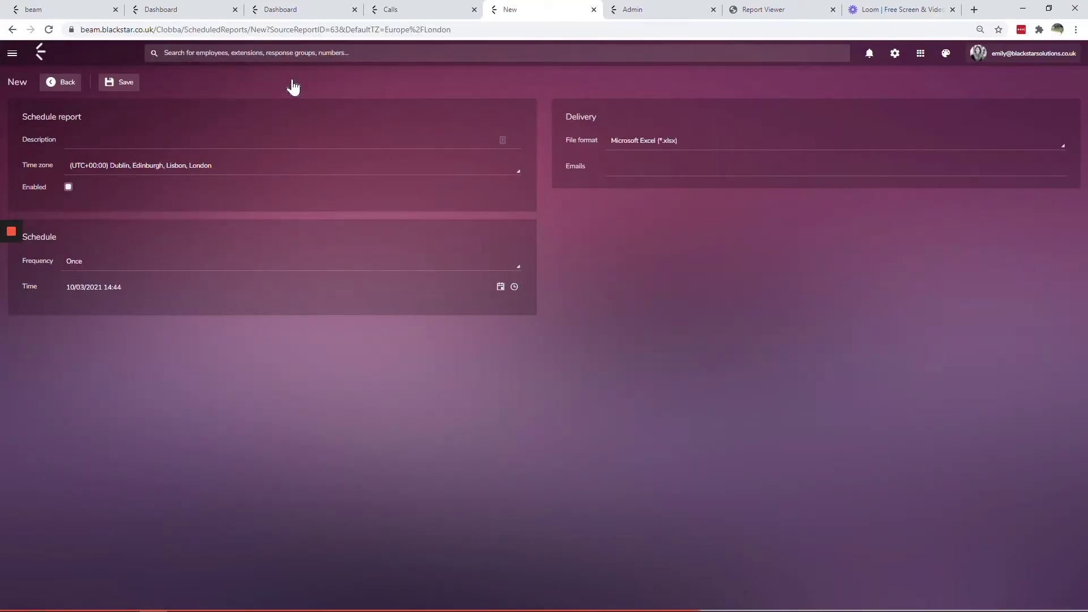
pyautogui.click(68, 84)
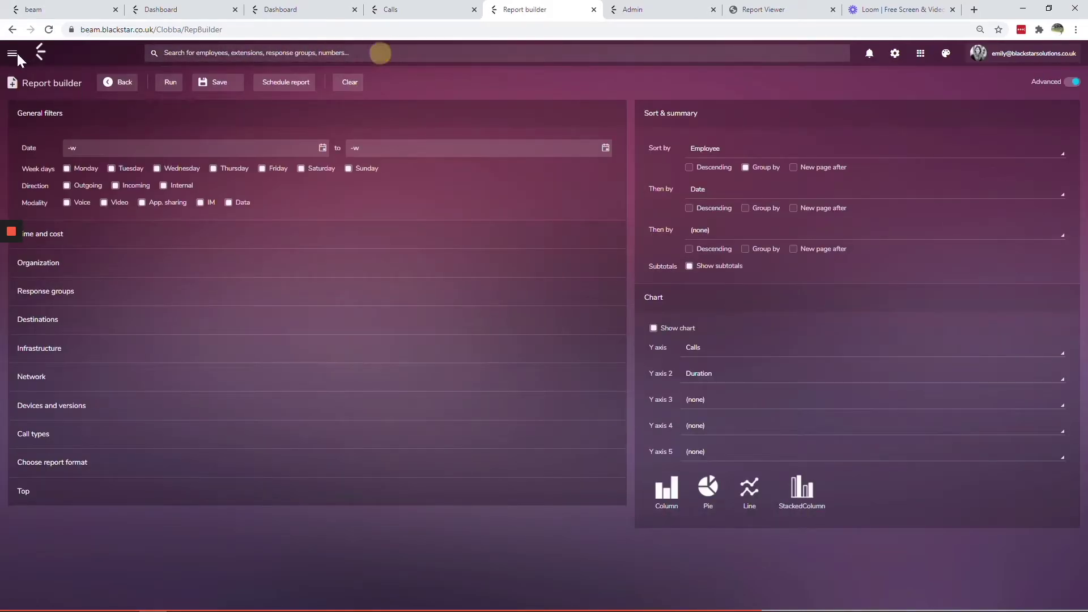
pyautogui.click(111, 83)
pyautogui.click(414, 139)
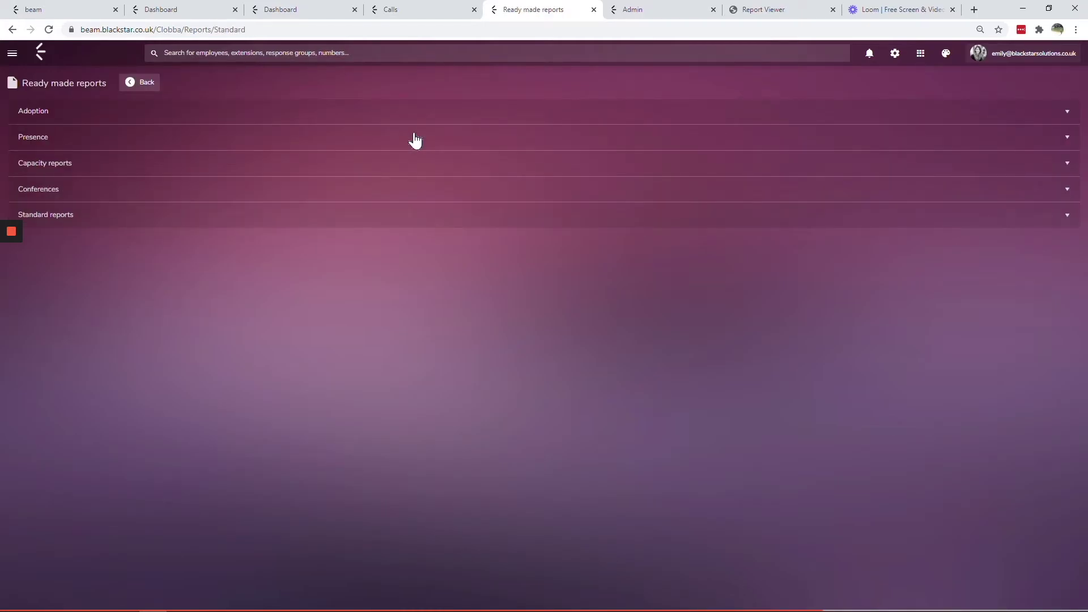
# - Drag Calls from Summary into the Blackstar Summary format's Selected Fields in the Report designer
pyautogui.click(635, 13)
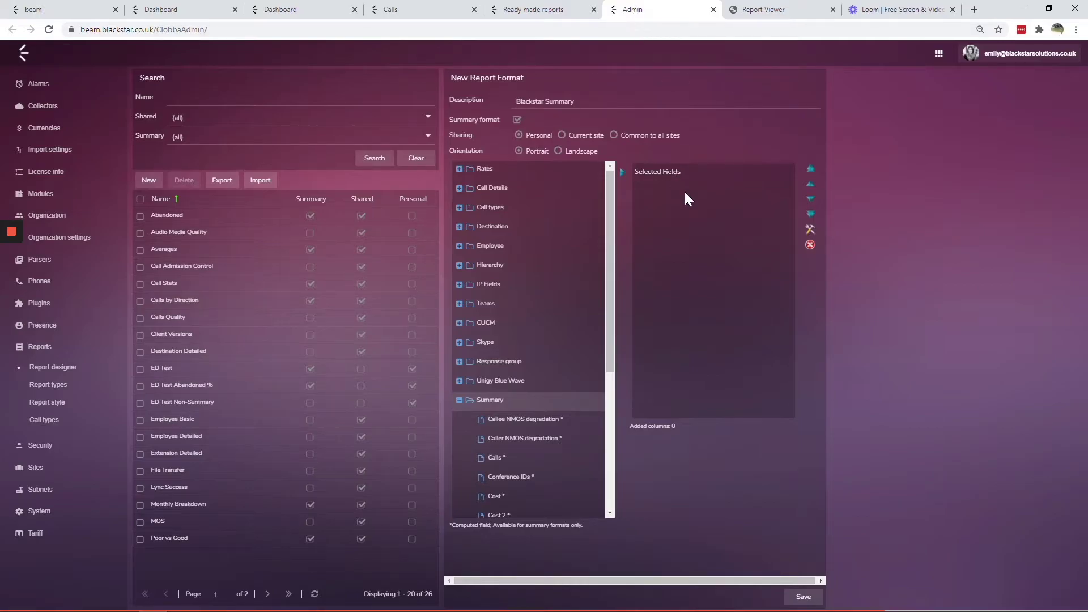
pyautogui.moveTo(506, 458); pyautogui.dragTo(644, 229)
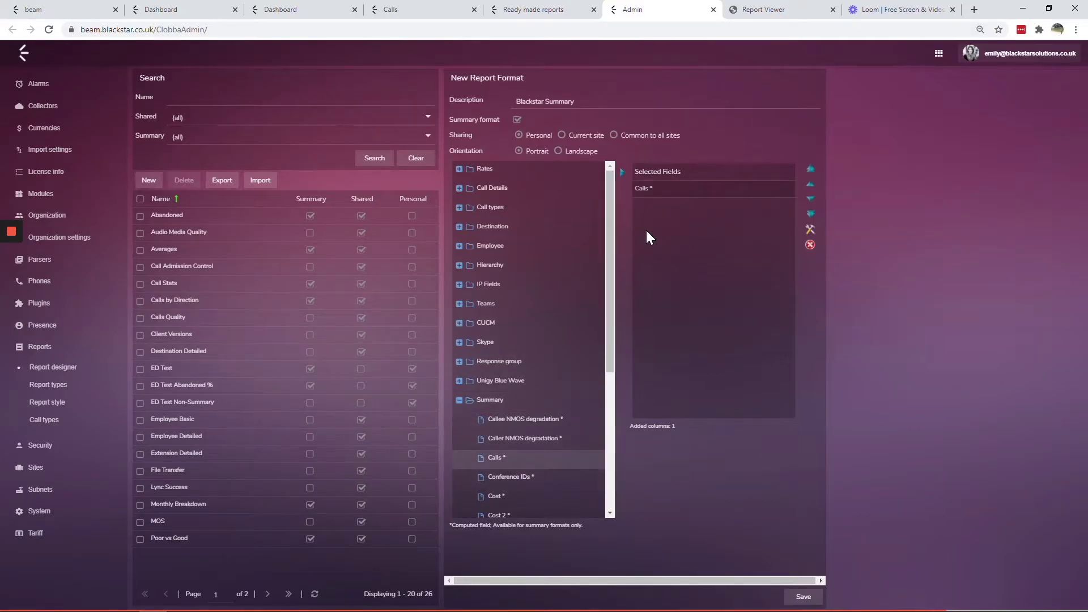
pyautogui.click(530, 9)
pyautogui.click(41, 55)
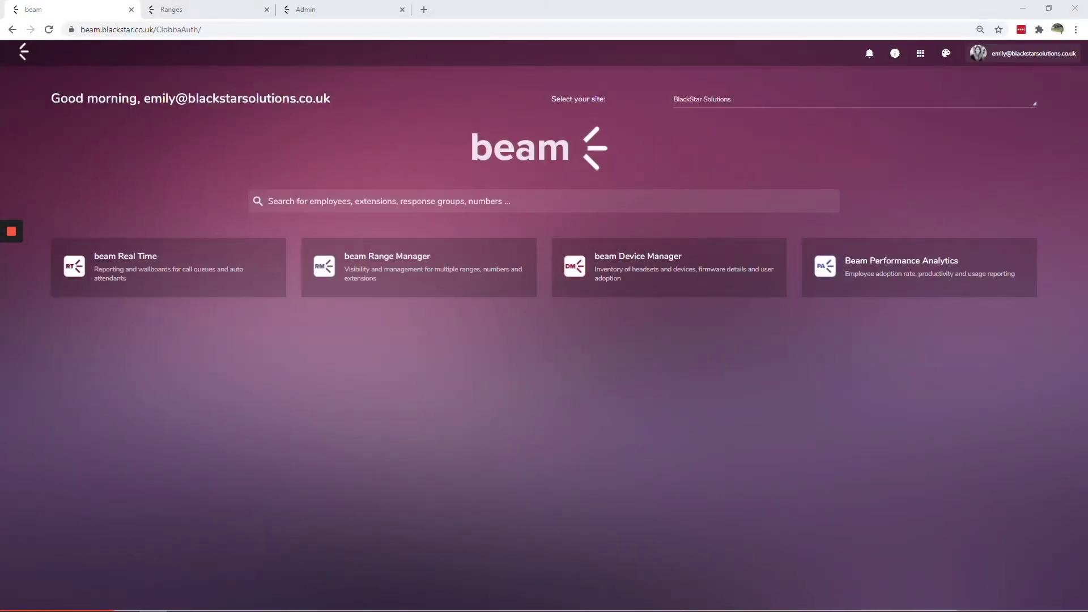
# - Open the first Bristol range's numbers, check the DDI Threshold Reached alarm rule, and return
pyautogui.click(208, 11)
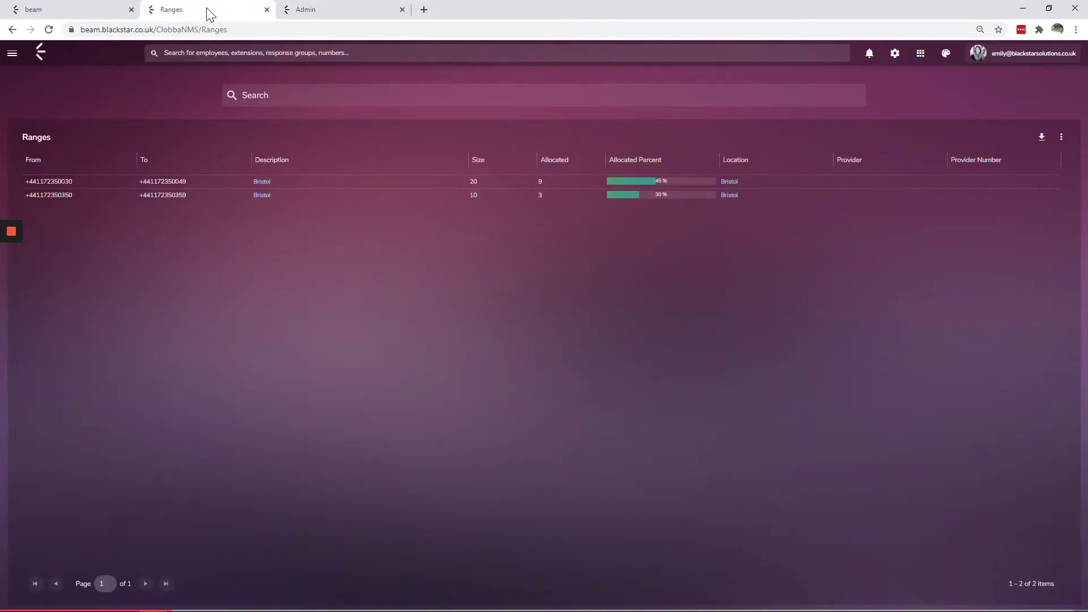
pyautogui.click(260, 183)
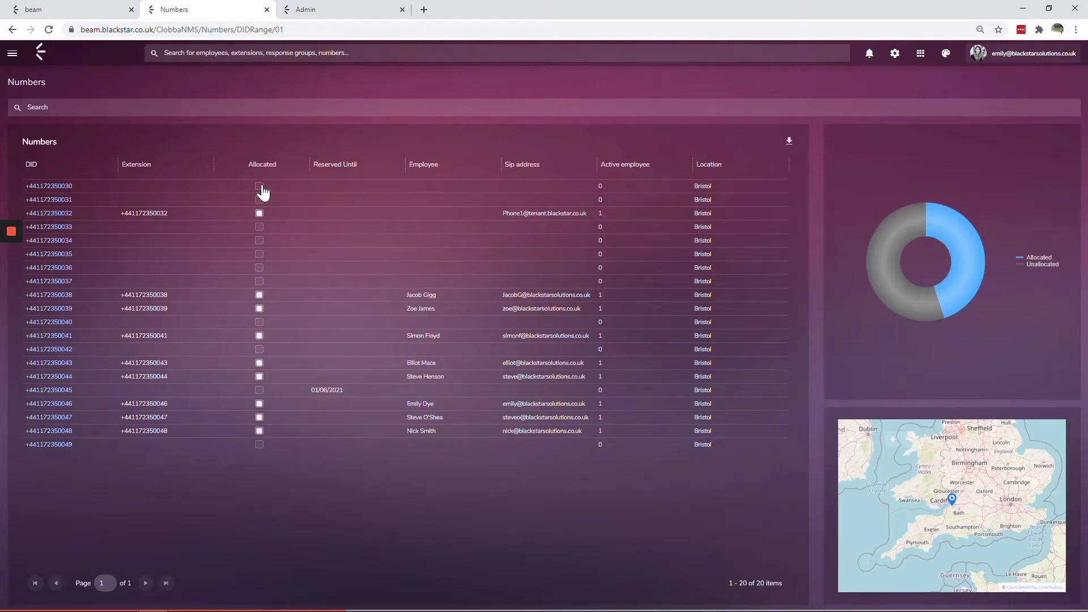
pyautogui.click(360, 10)
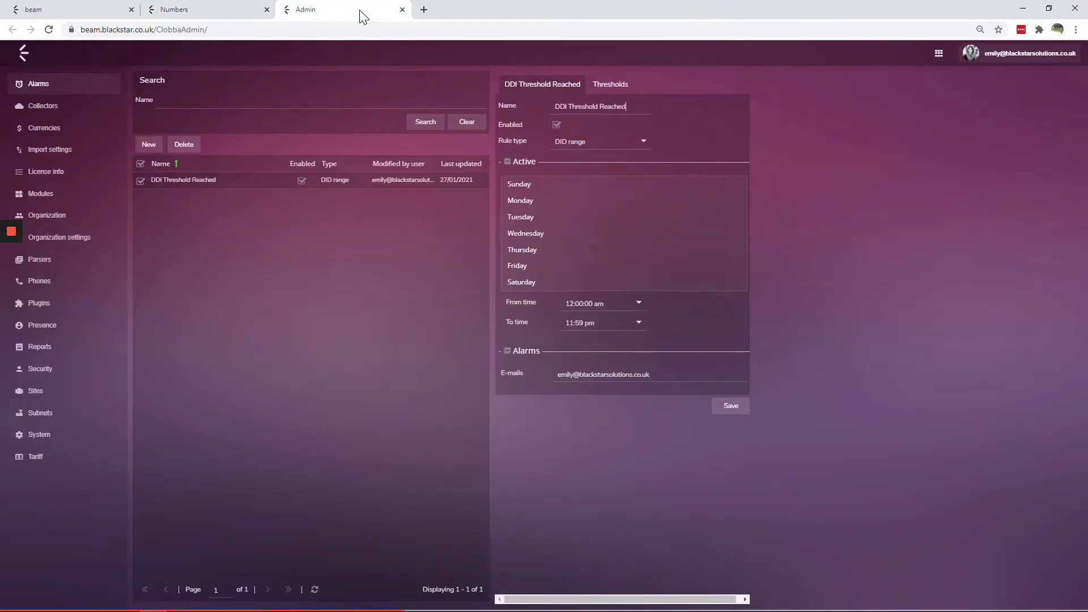
pyautogui.click(199, 10)
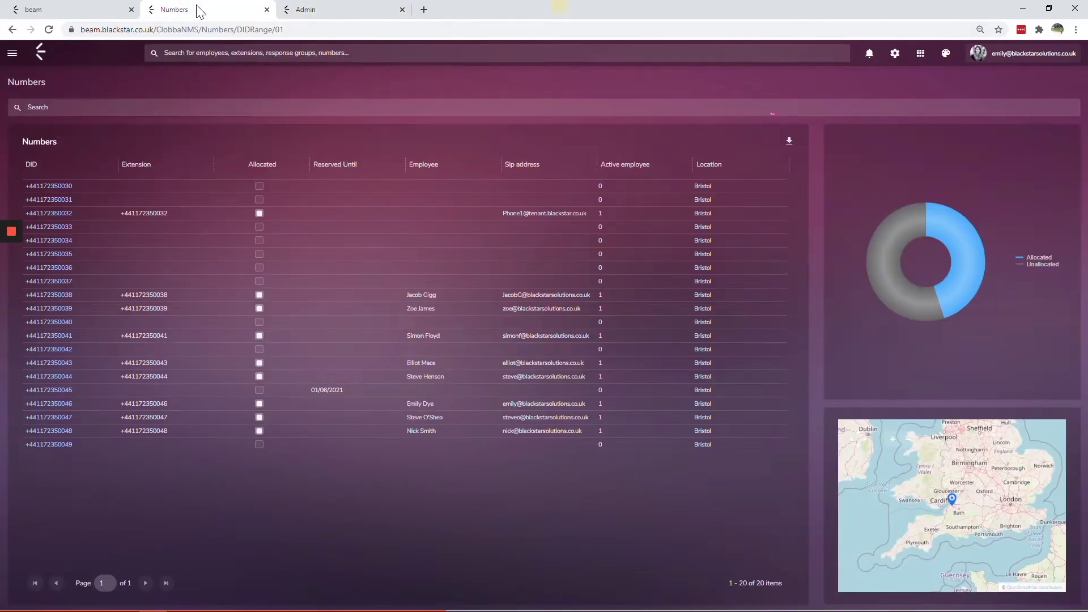
pyautogui.click(58, 264)
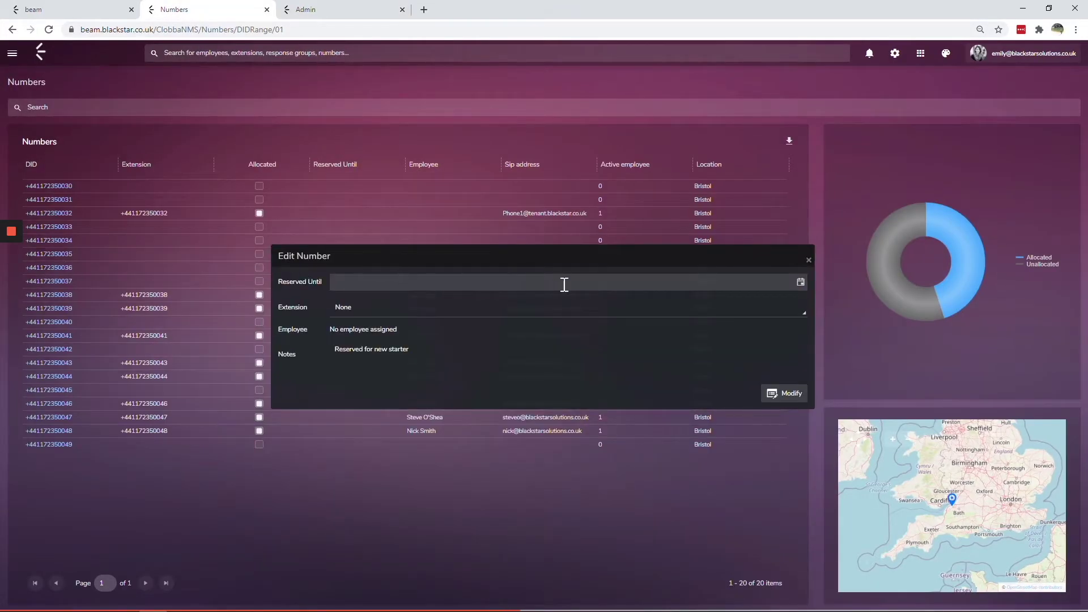
pyautogui.click(799, 282)
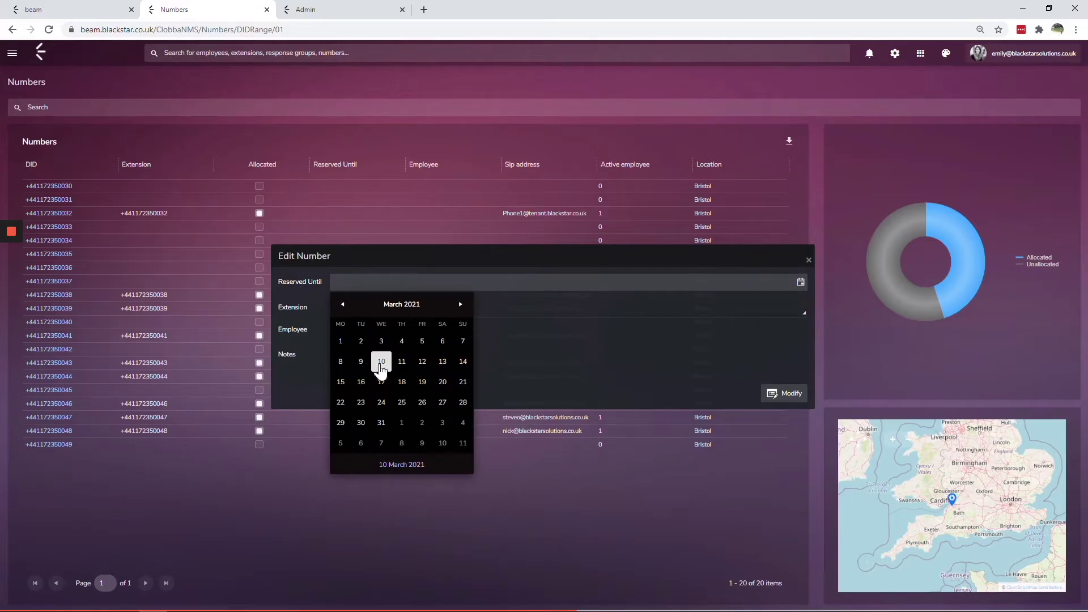
pyautogui.click(380, 366)
pyautogui.click(791, 393)
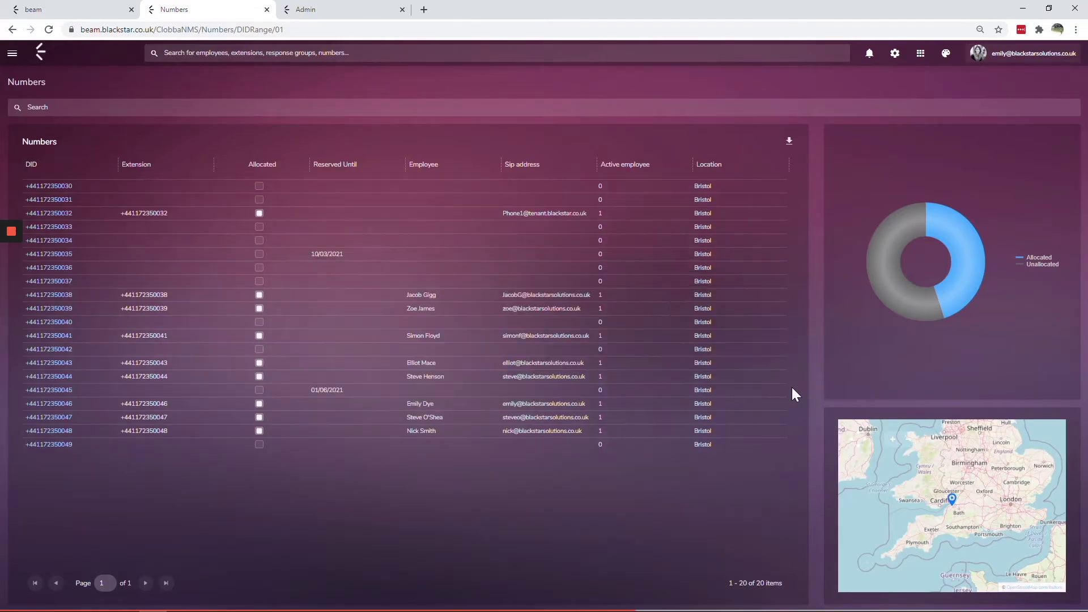
pyautogui.click(12, 55)
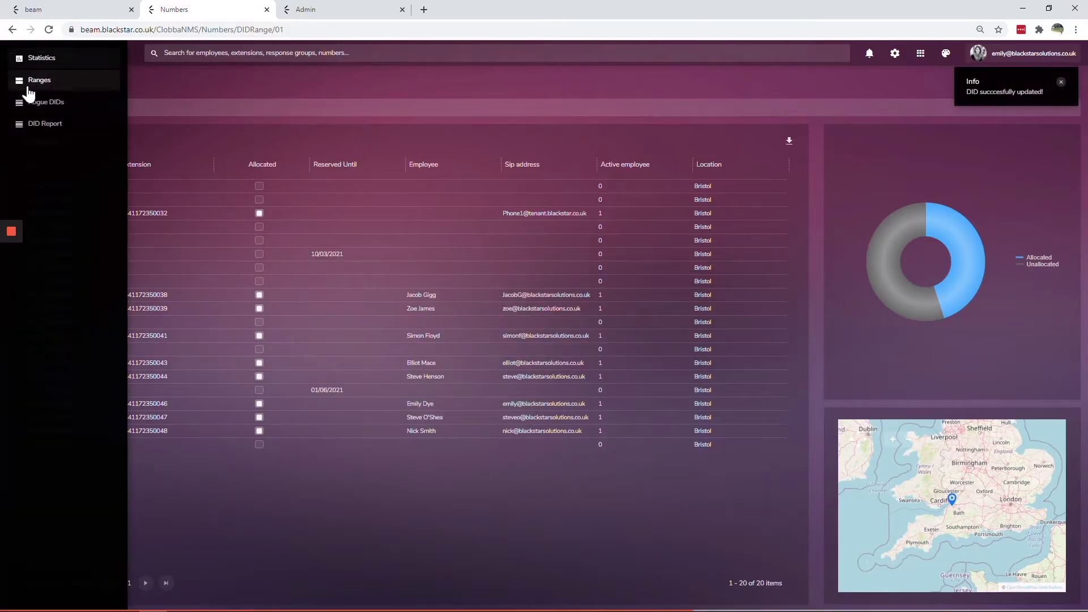
pyautogui.click(36, 103)
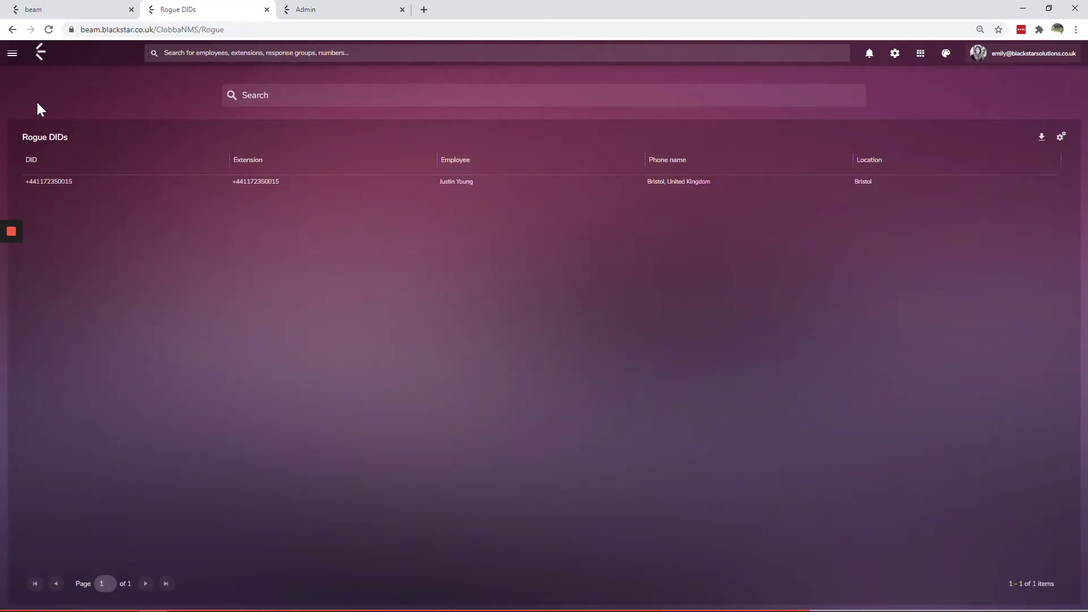
# - Leave the Rogue DIDs list and go back to the Blackstar Beam home page
pyautogui.click(41, 56)
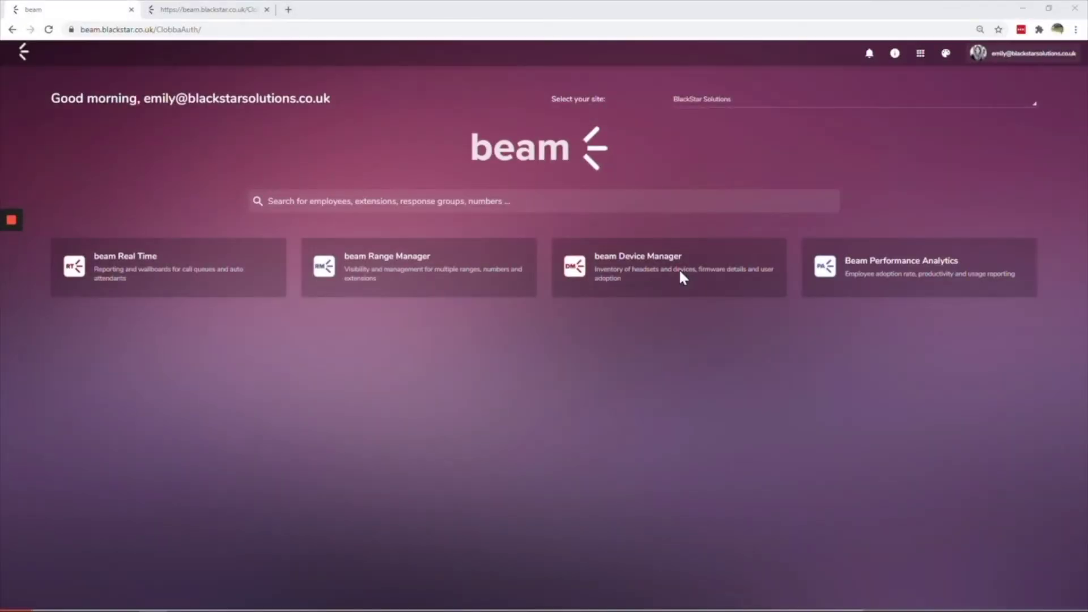
# - Open Device Manager's Devices list with the Jabra Evolve 75 (2.32.0) and LINK 370 (1.82.0) headsets
pyautogui.click(680, 271)
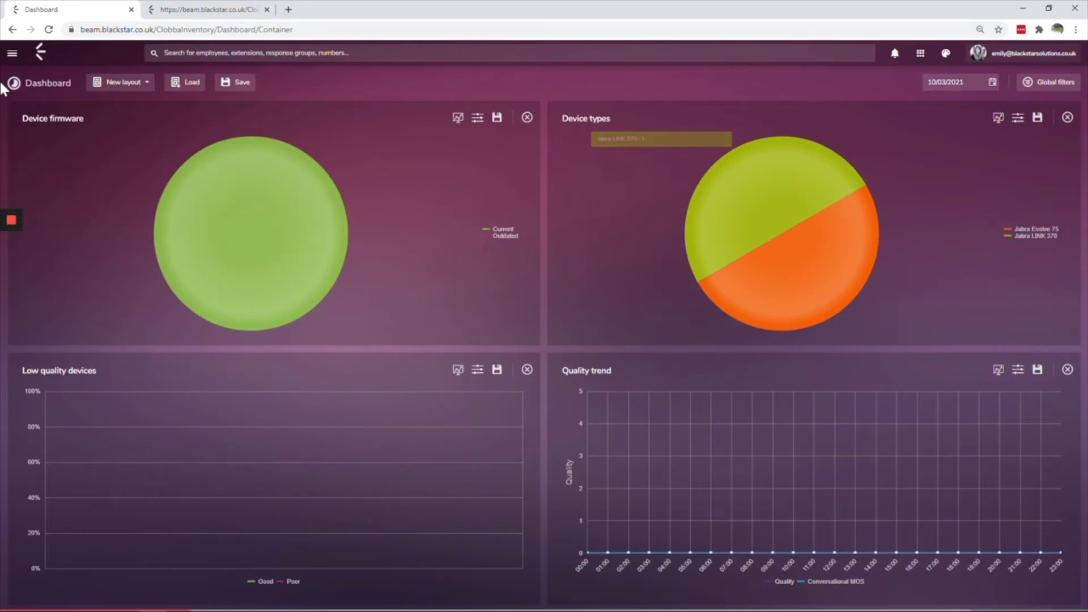
pyautogui.click(12, 52)
pyautogui.click(19, 82)
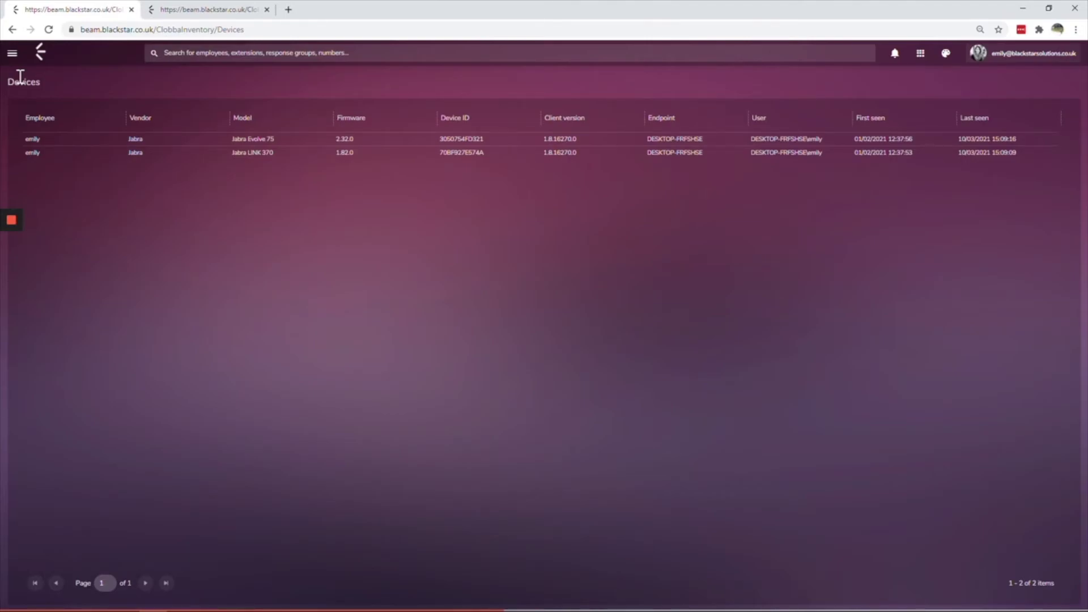
pyautogui.click(207, 9)
# - Start a firmware assignment from the Firmware tab, then return to the dashboard via the logo
pyautogui.click(83, 86)
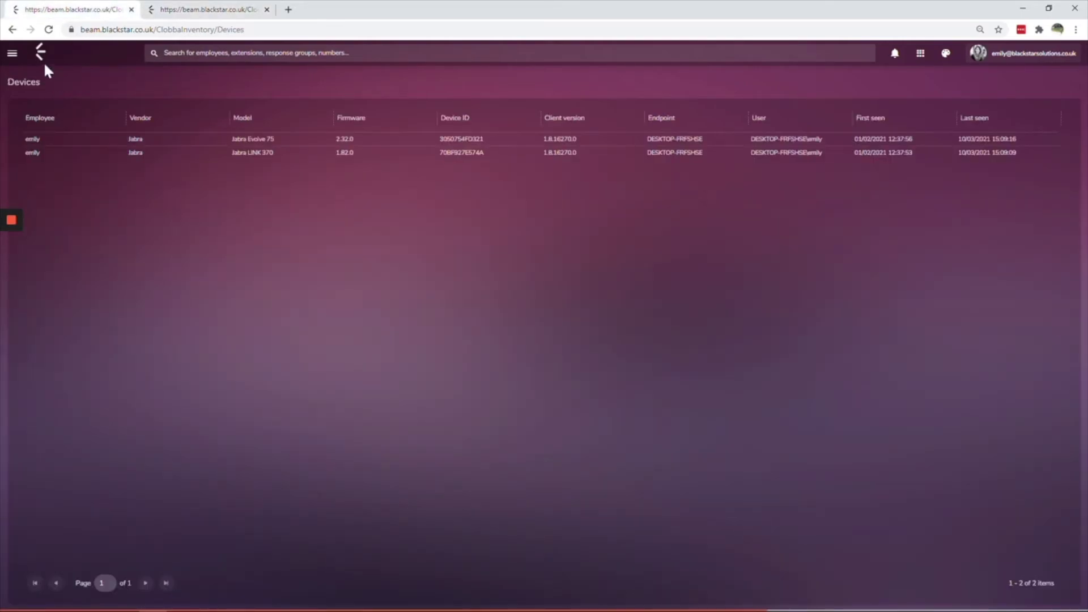
pyautogui.click(39, 54)
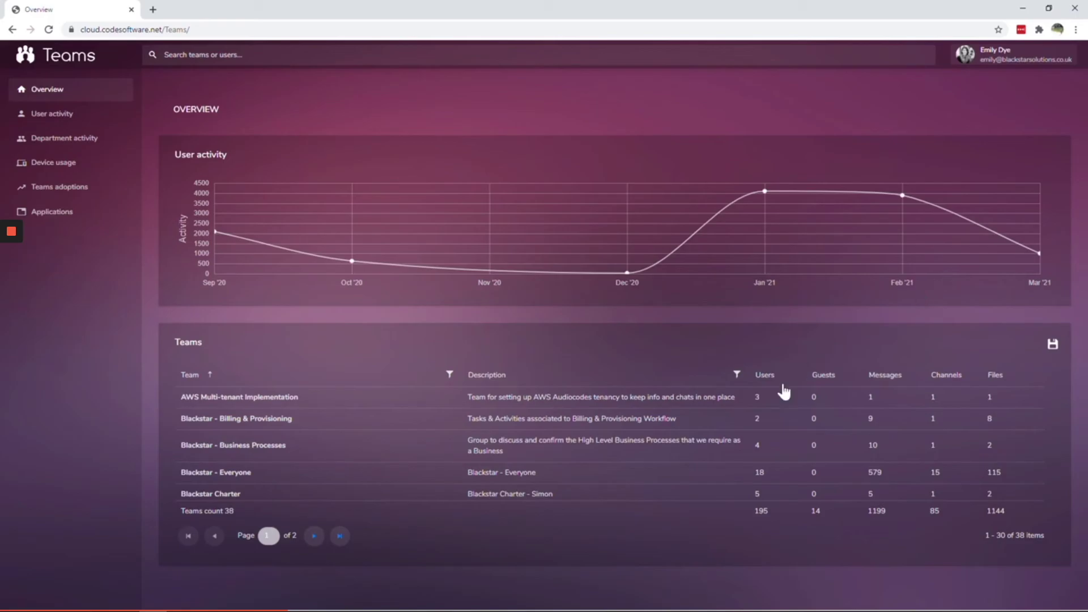
# - Open the Blackstar - Everyone team page showing 15 channels, 18 users, 569 messages, 115 files
pyautogui.click(234, 473)
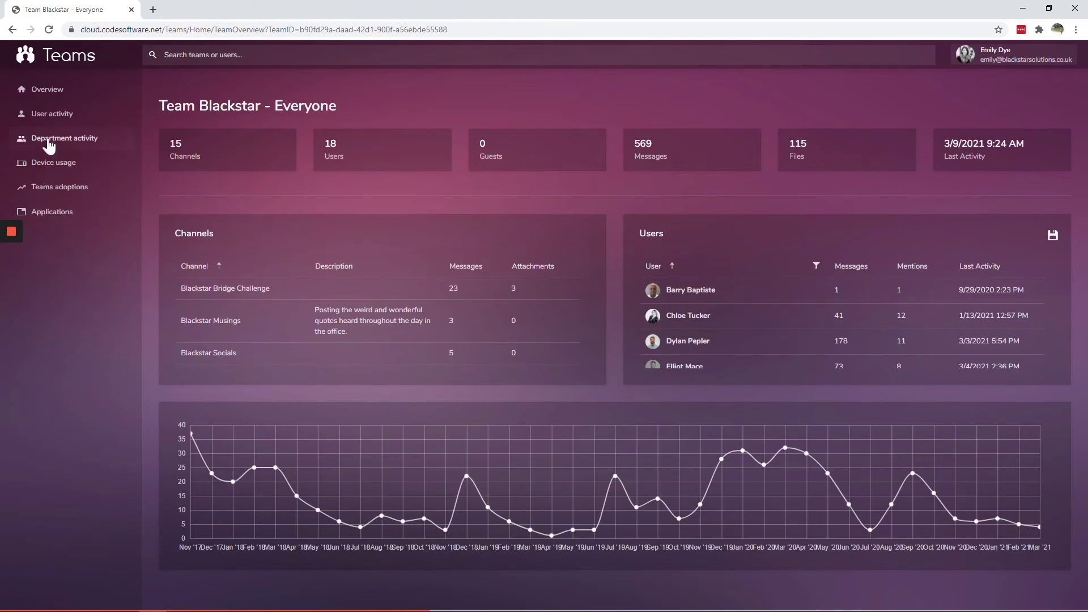
# - View one user's activity overview and the Teams applications breakdown, then return to User activity
pyautogui.click(52, 115)
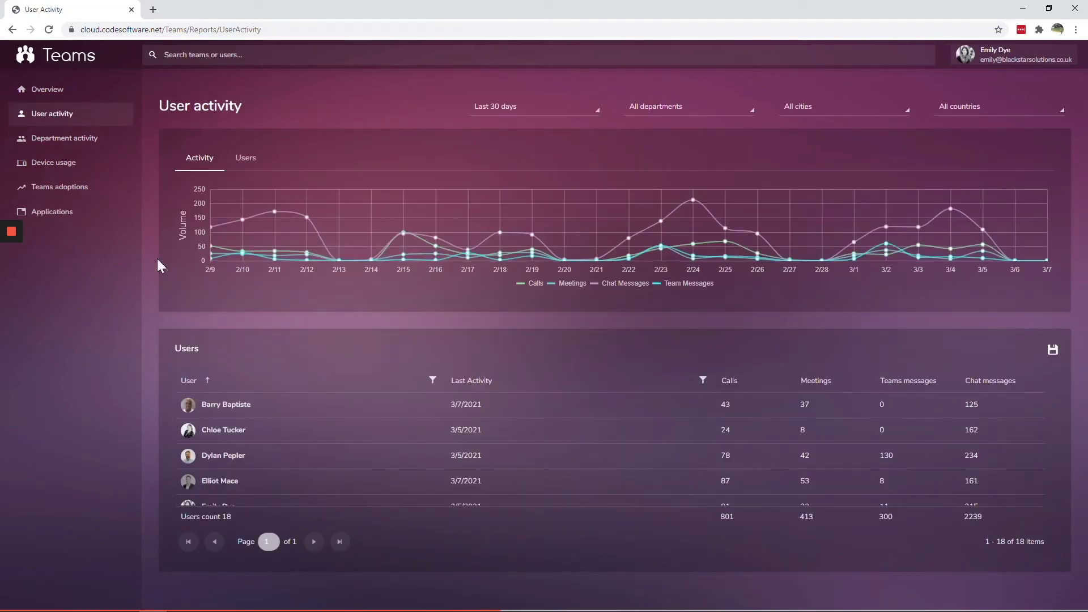
pyautogui.scroll(-1, 221, 442)
pyautogui.click(205, 456)
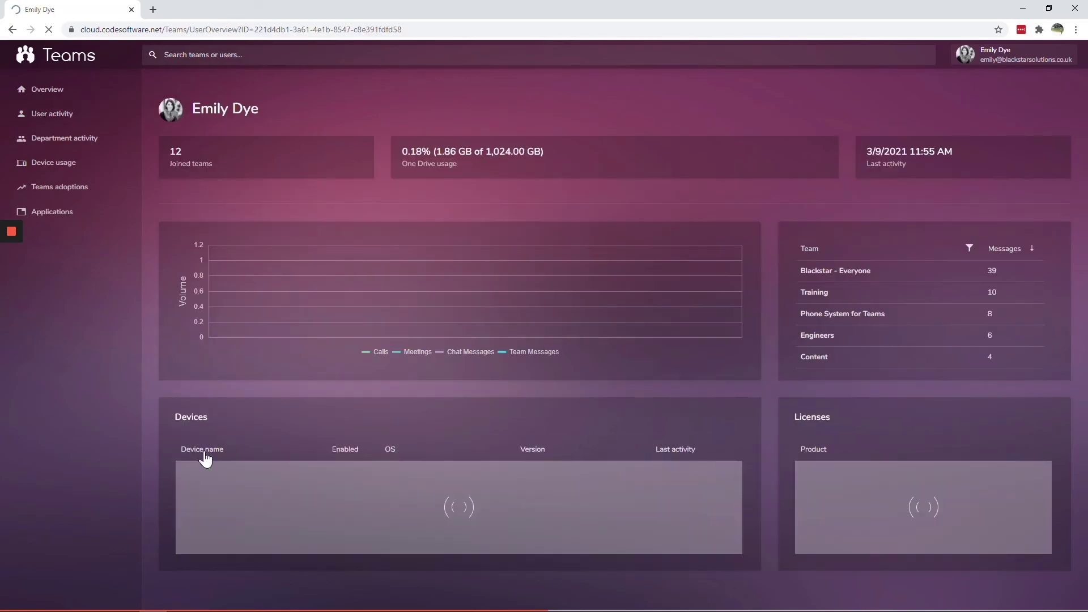
pyautogui.click(51, 214)
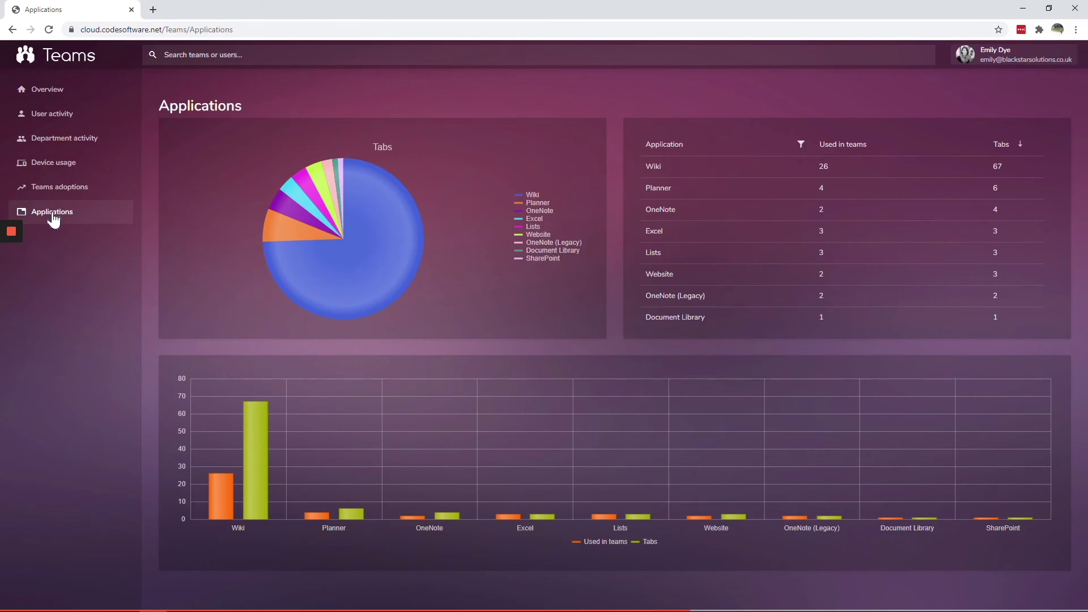
pyautogui.click(57, 114)
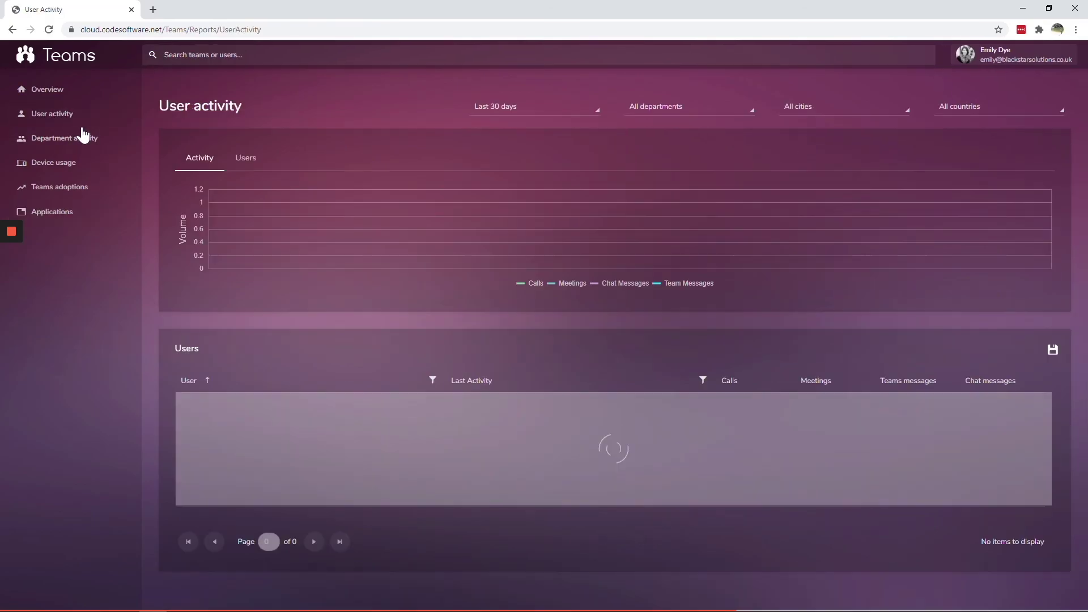
# - Filter User activity to Last 7 days, export it as User Activity (2).xlsx, and return to Overview
pyautogui.click(558, 116)
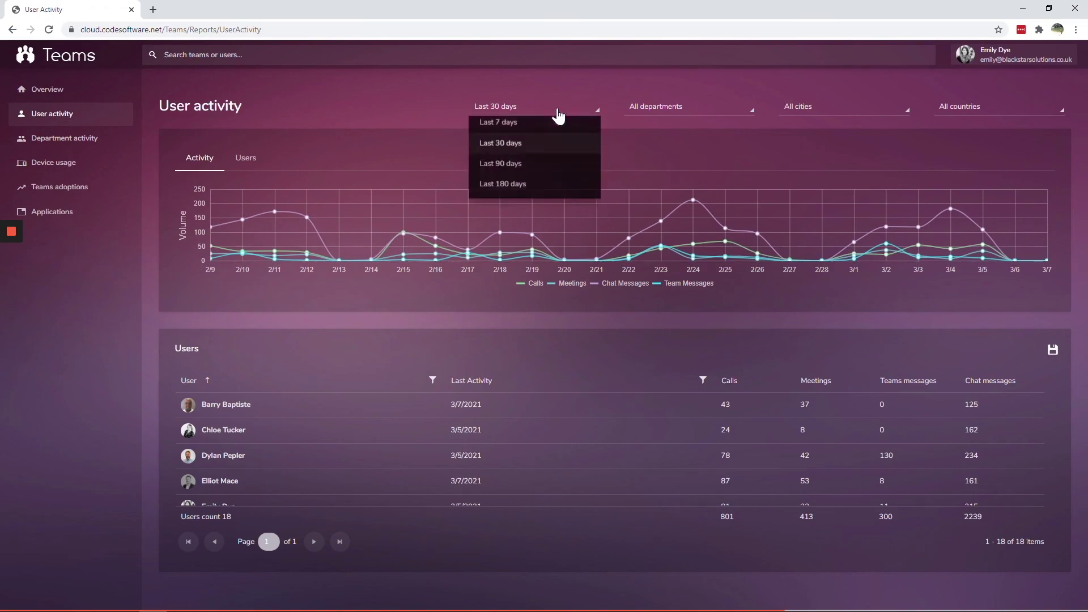
pyautogui.click(548, 126)
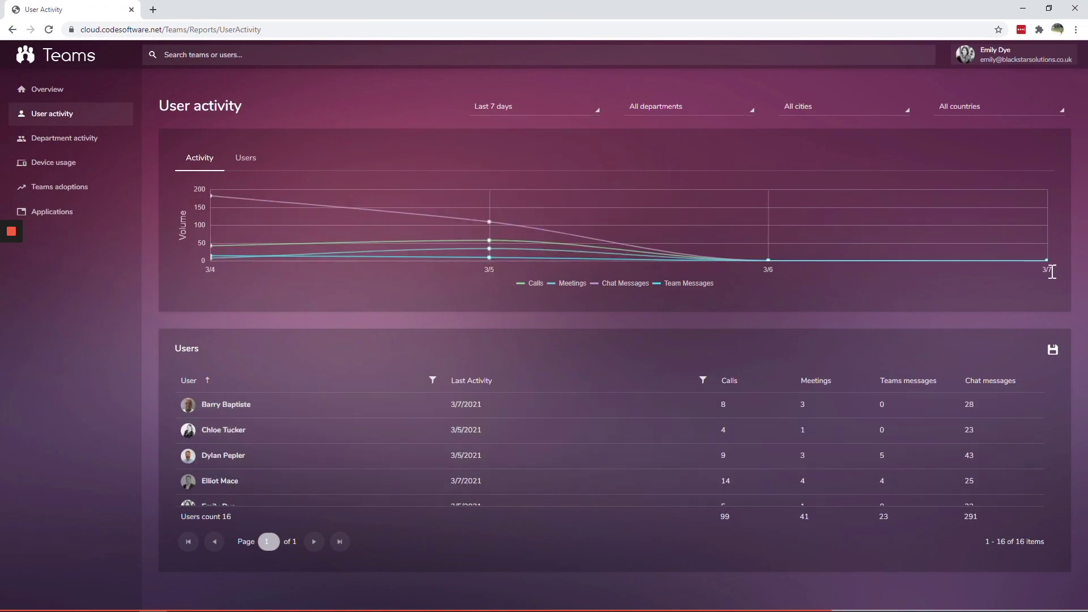
pyautogui.click(1052, 351)
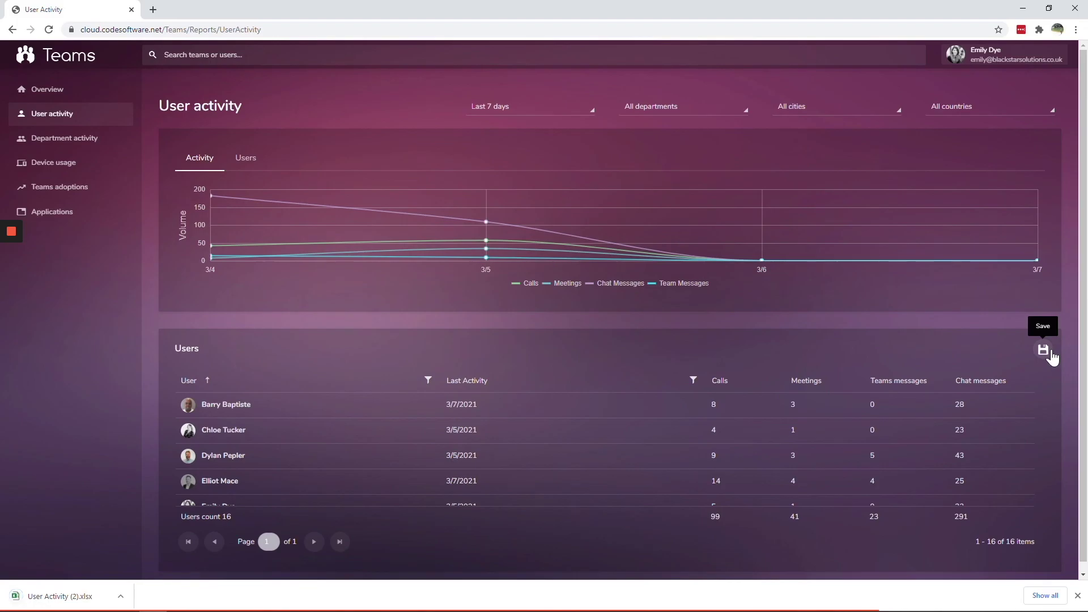
pyautogui.click(45, 97)
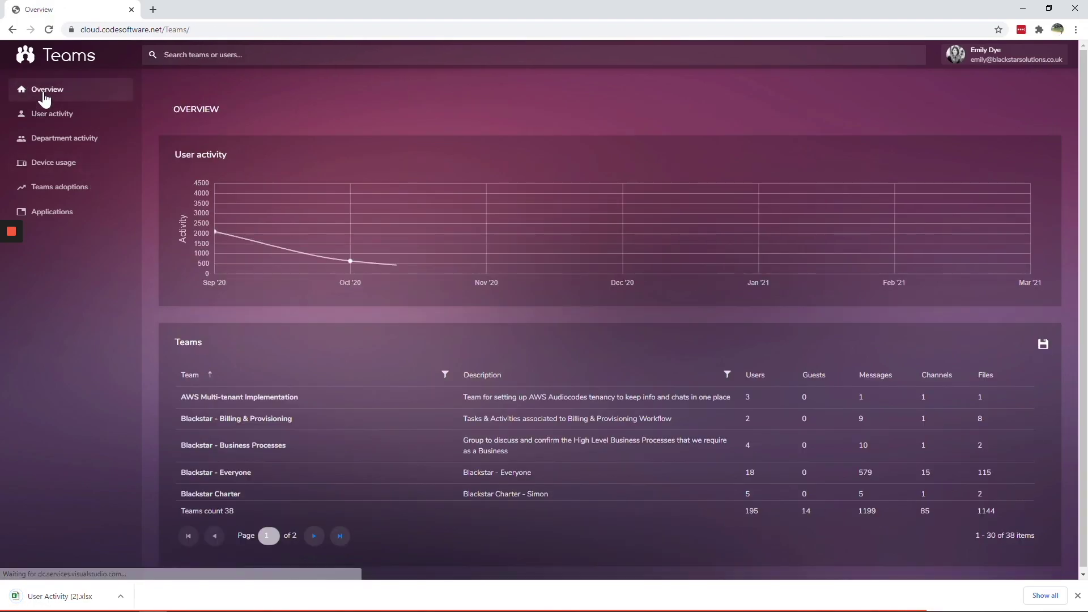